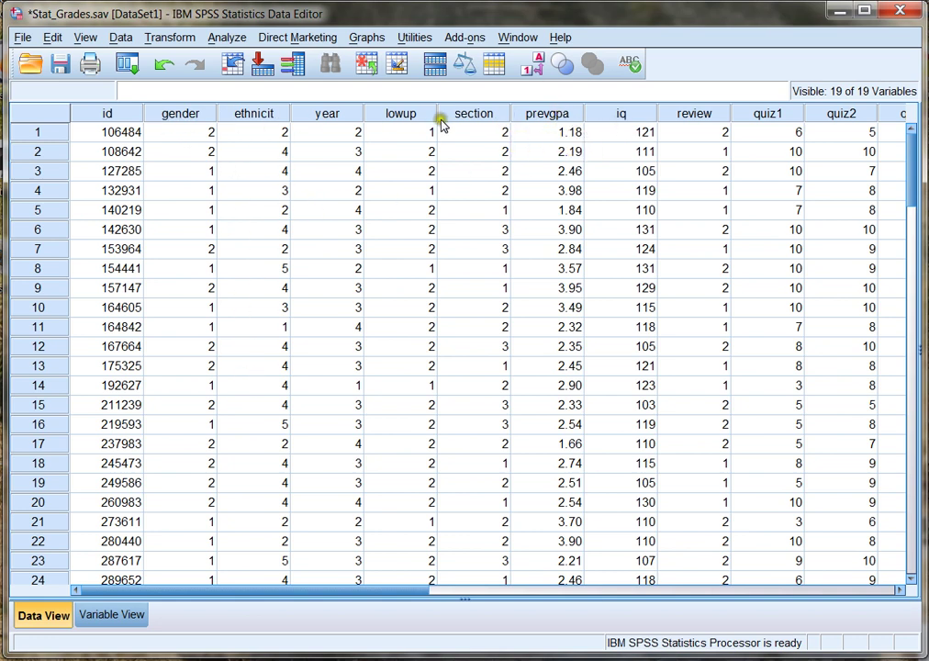
In Variable View, review the value labels defined for gender
left_click(109, 623)
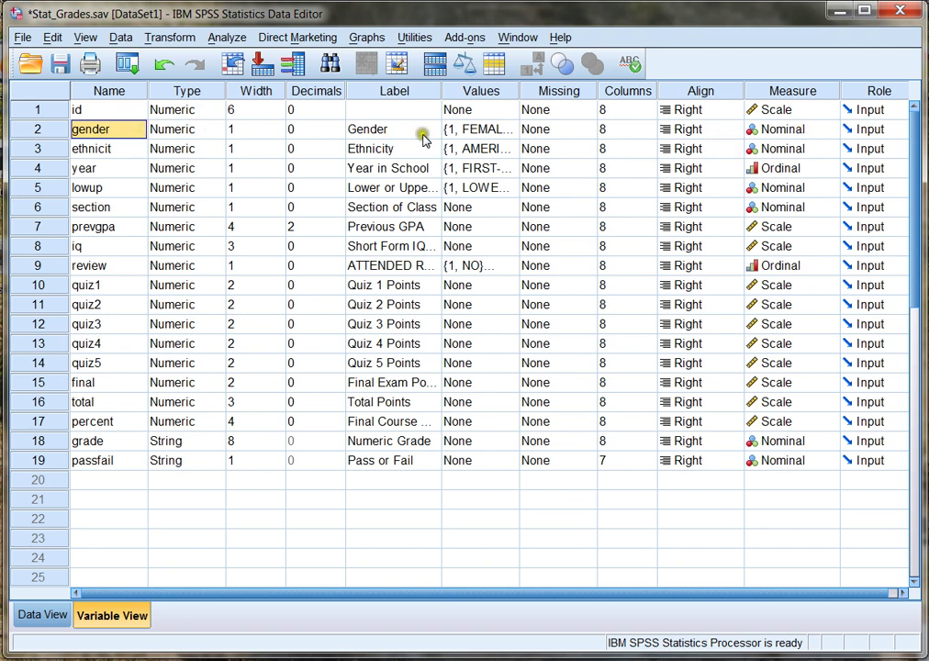
left_click(512, 135)
left_click(510, 132)
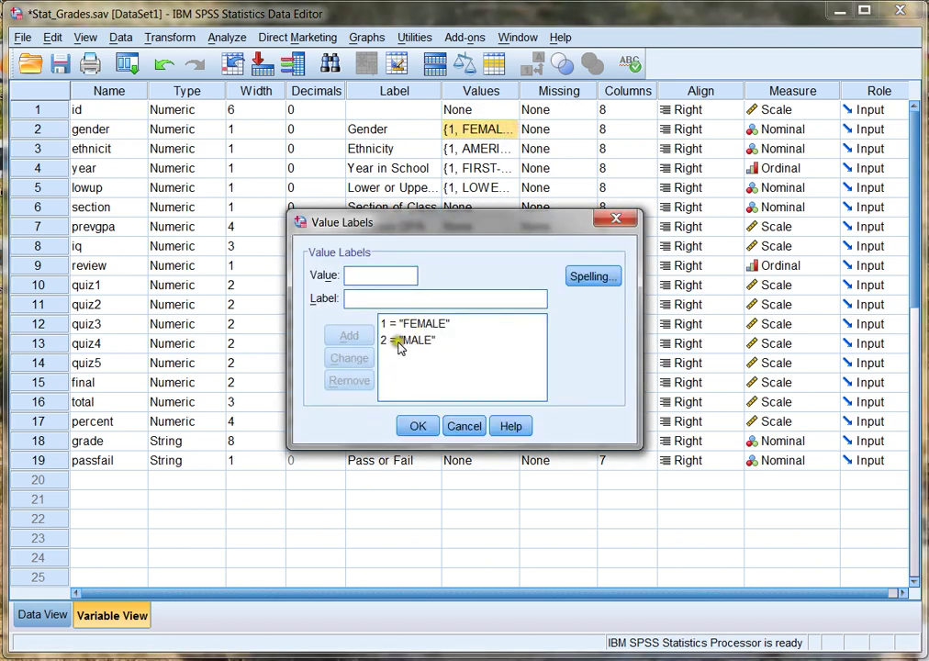
left_click(418, 426)
Review the value labels defined for the ethnicit variable
left_click(101, 148)
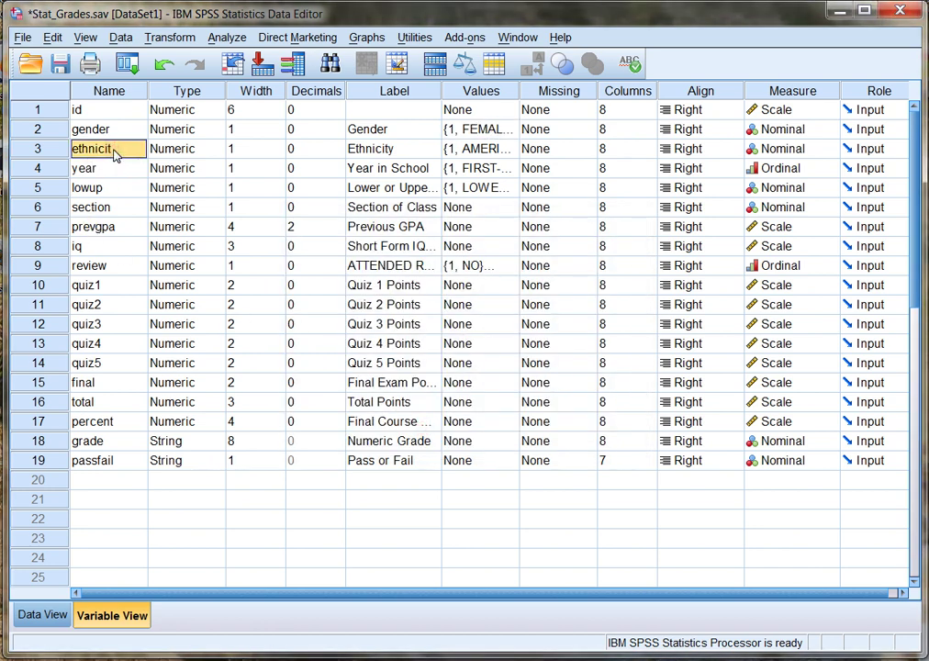
left_click(507, 150)
left_click(510, 150)
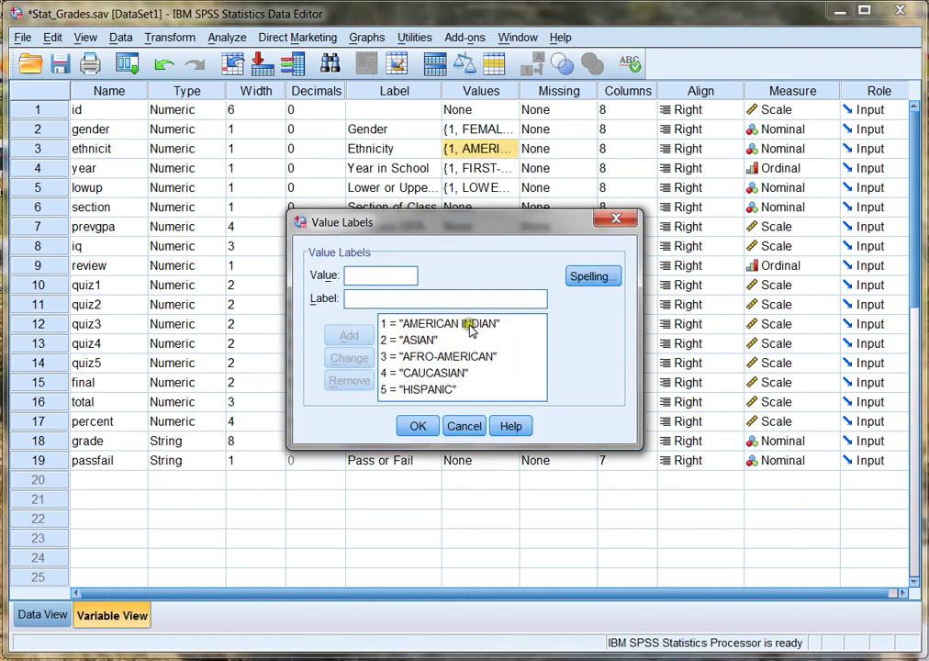
left_click(417, 427)
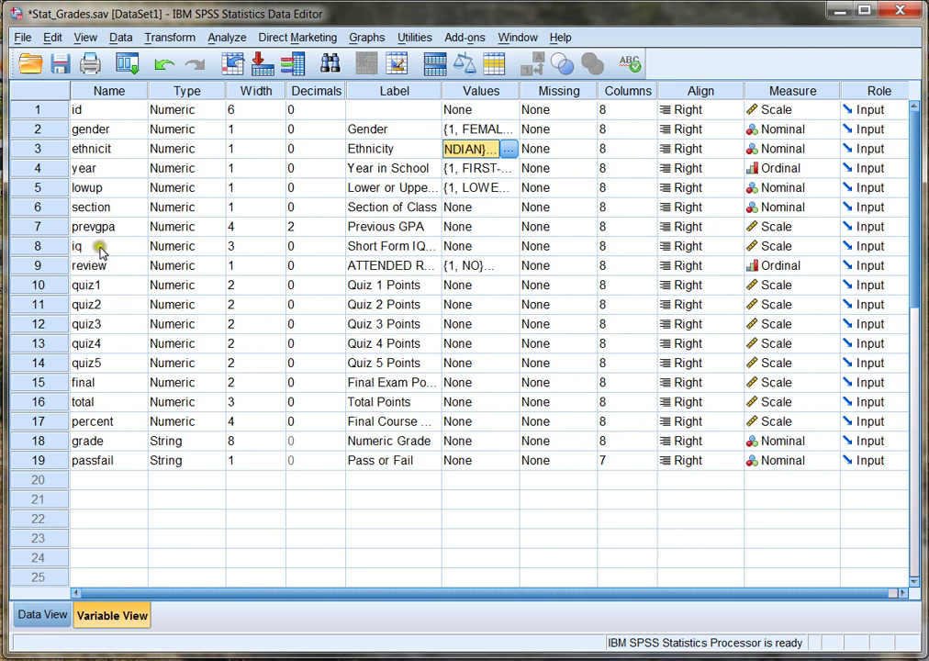
Look over the iq and prevgpa variables, then select the whole ethnicit column in Data View
left_click(87, 247)
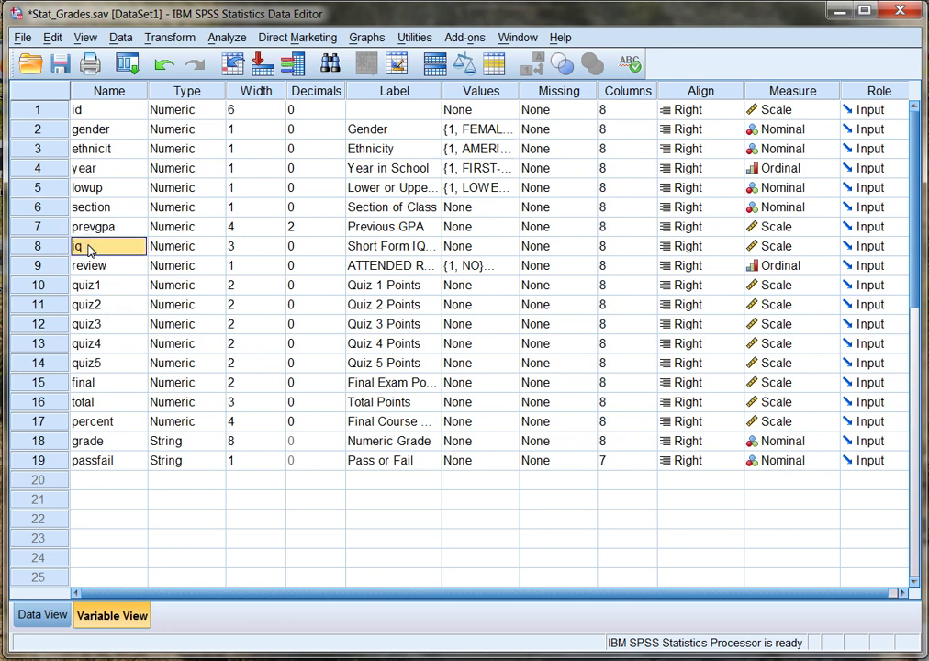
left_click(105, 228)
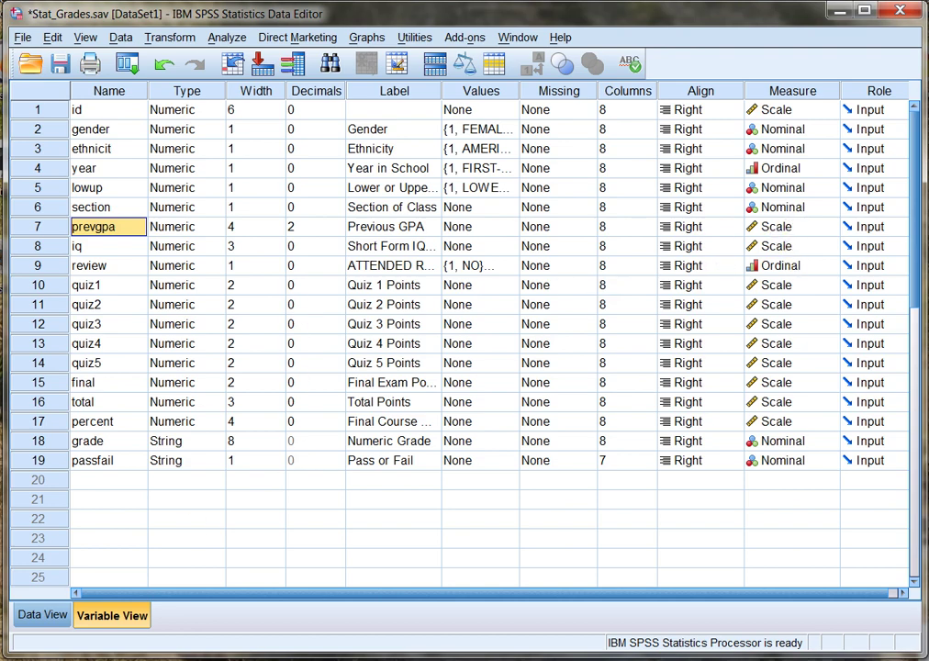
left_click(44, 617)
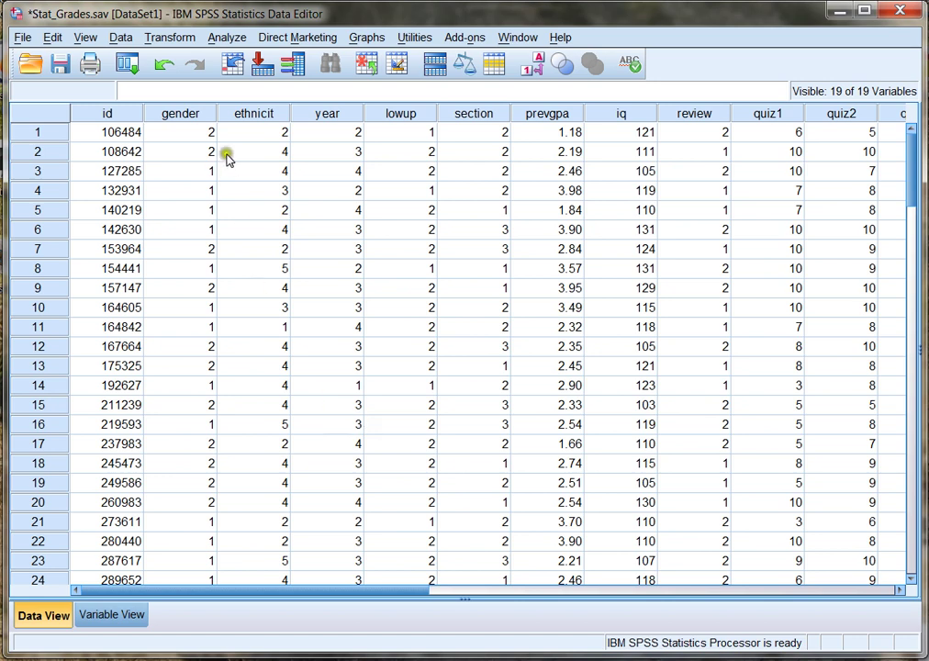
left_click(234, 115)
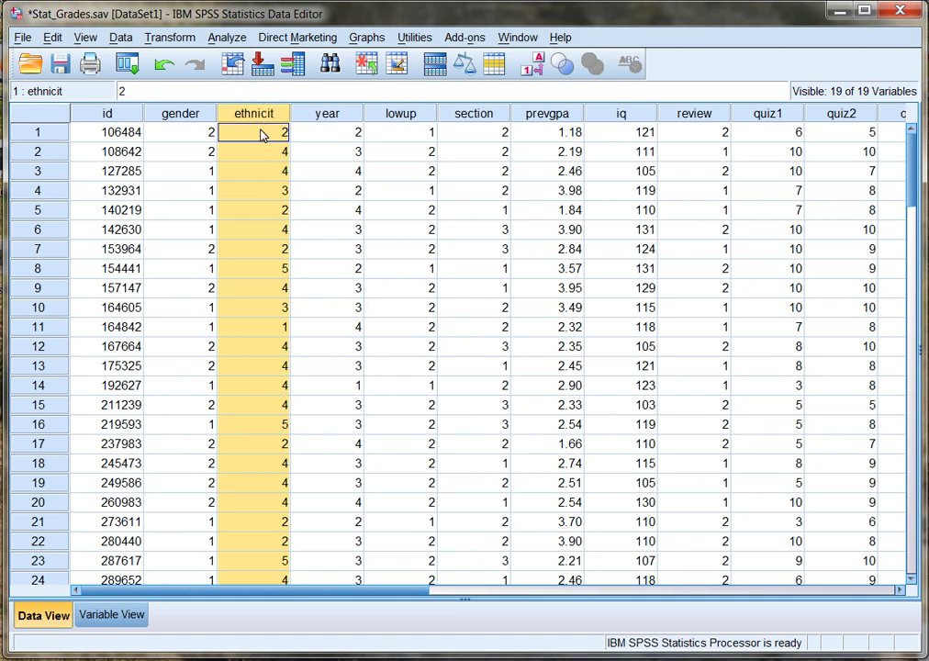
Open Graphs > Chart Builder, show the Gallery, and drag Gender off the bar chart's x-axis
left_click(366, 39)
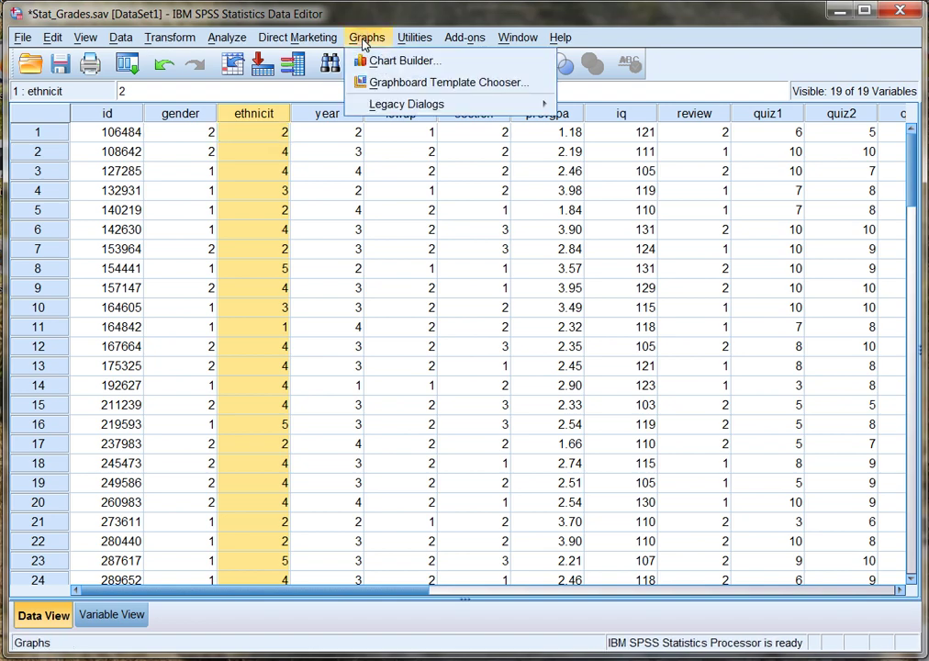
left_click(391, 61)
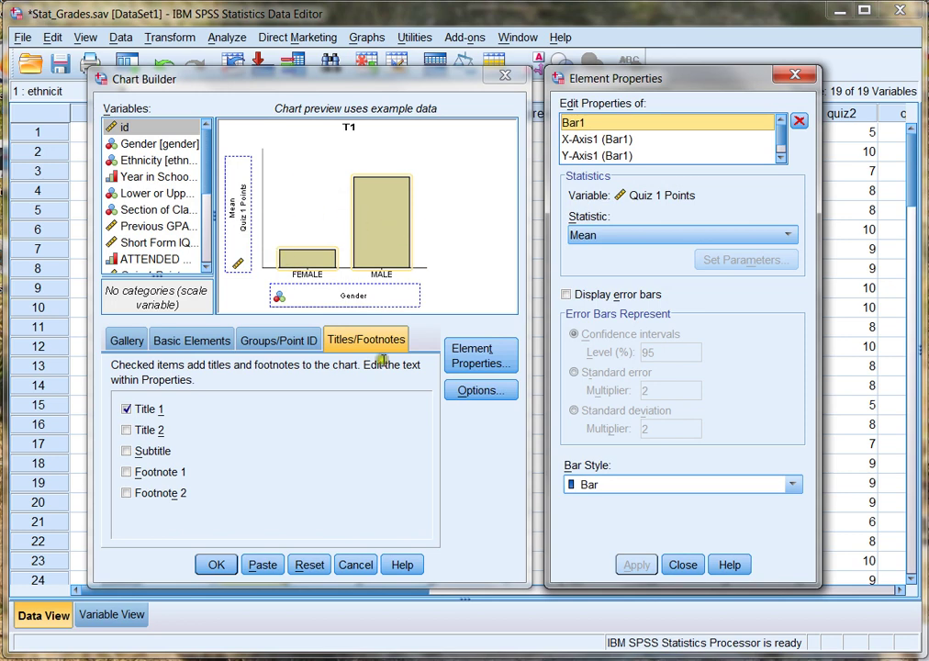
left_click(129, 340)
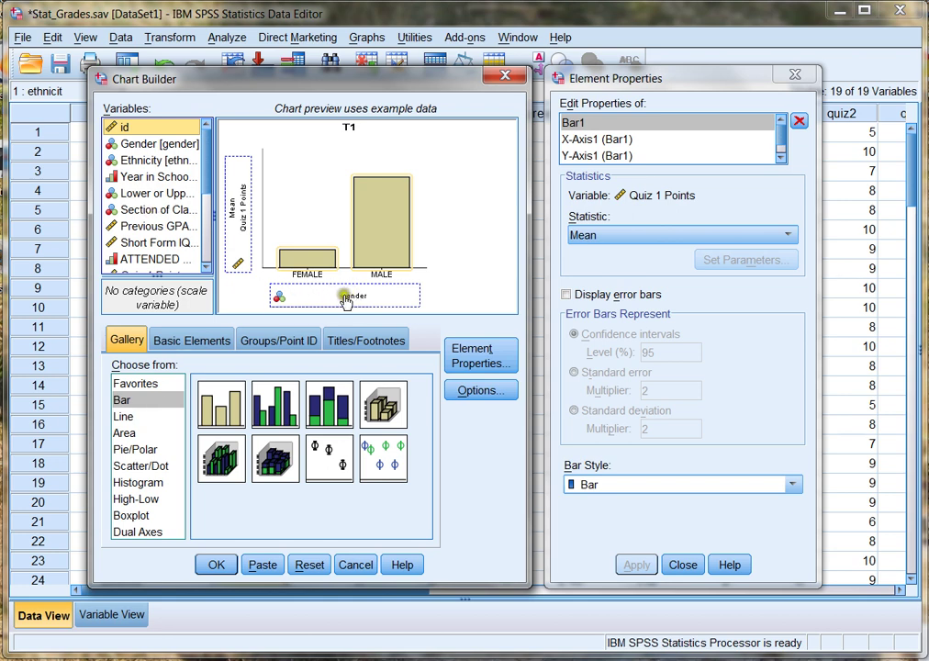
left_click_drag(356, 296, 119, 179)
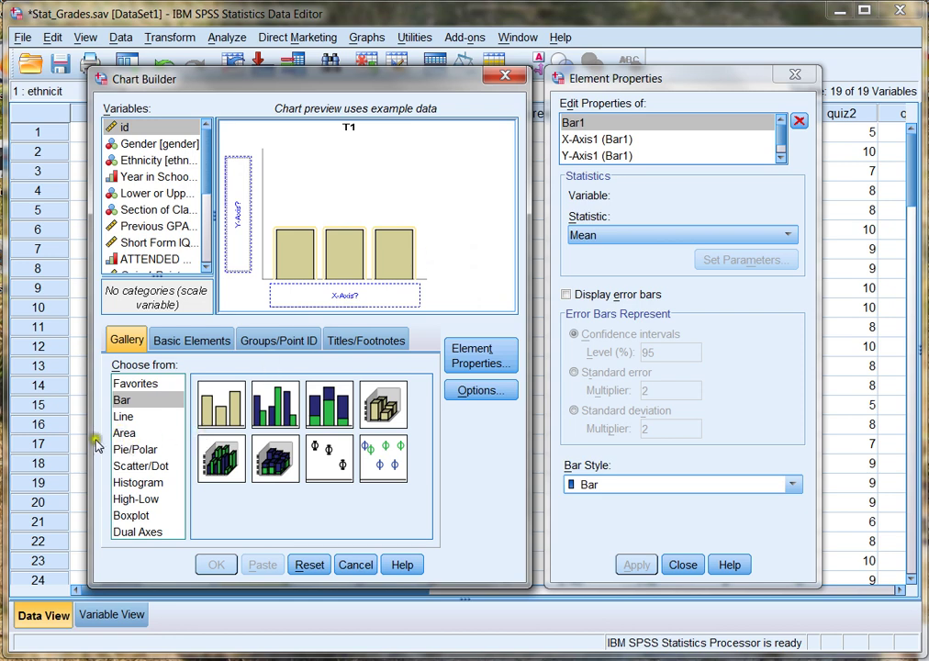
Drag the Pie Chart from the Pie/Polar gallery onto the canvas, replacing the bar chart
left_click(126, 449)
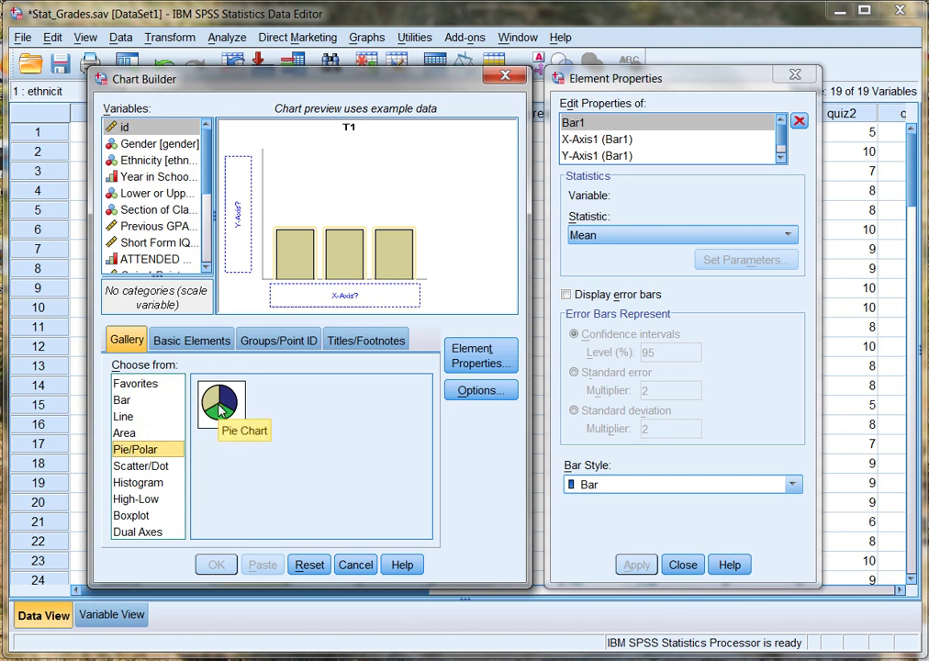
left_click_drag(220, 409, 342, 220)
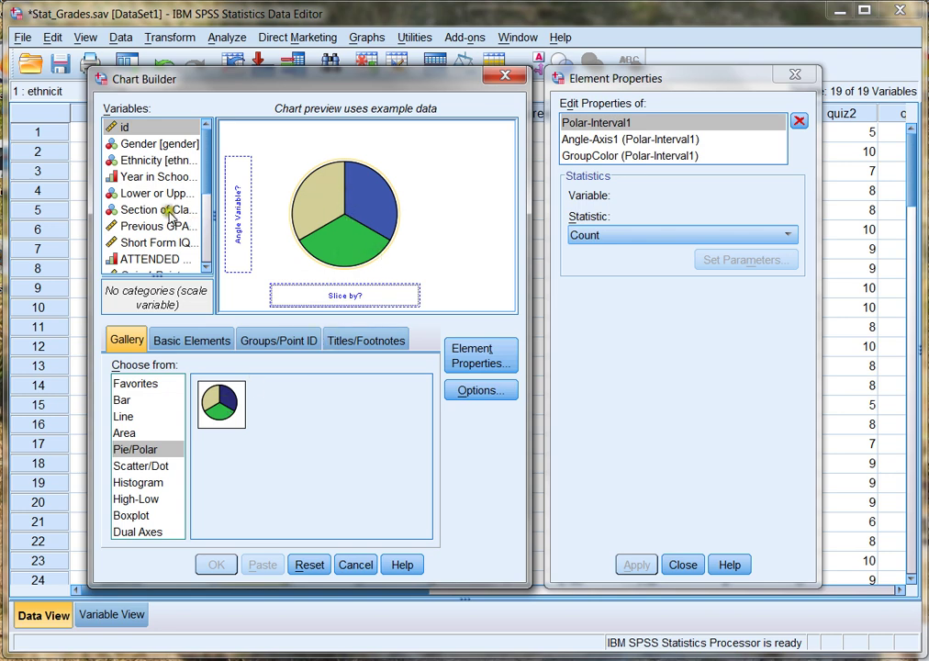
Drag Ethnicity into the pie's 'Slice by?' zone so slices count each ethnic group
left_click(140, 162)
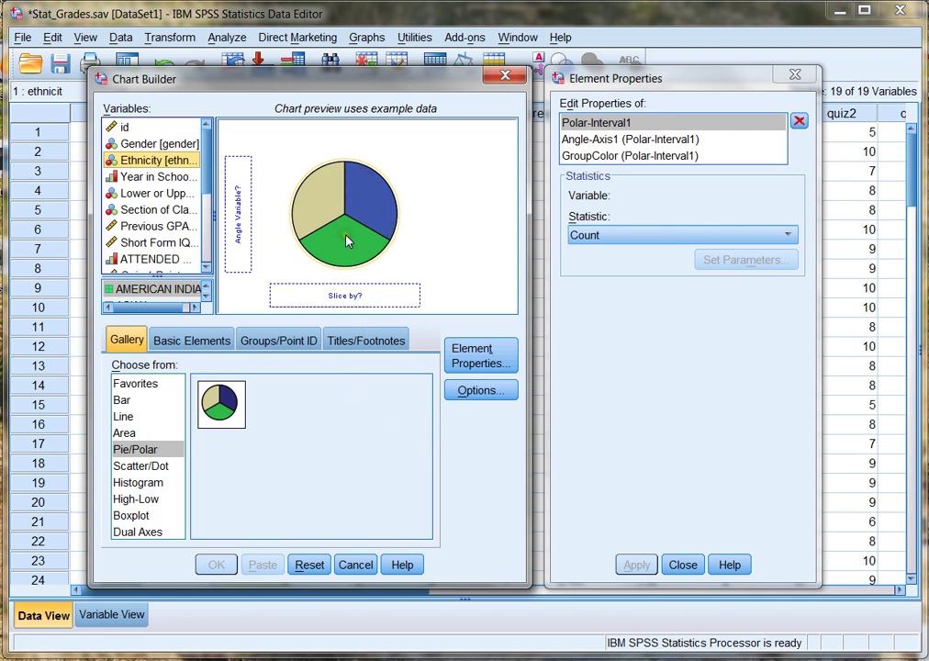
left_click_drag(152, 159, 346, 248)
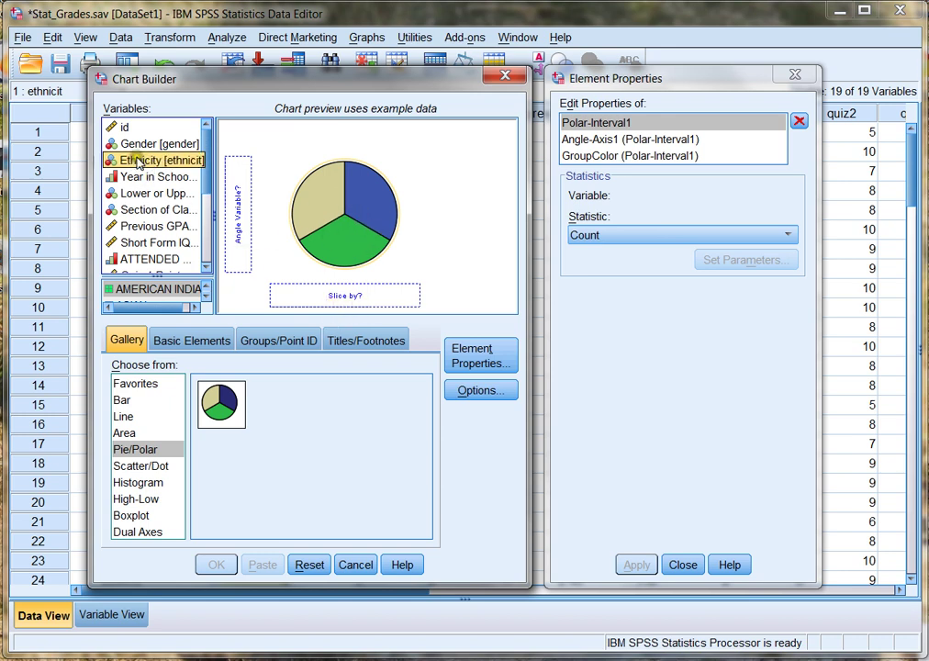
left_click_drag(130, 158, 331, 294)
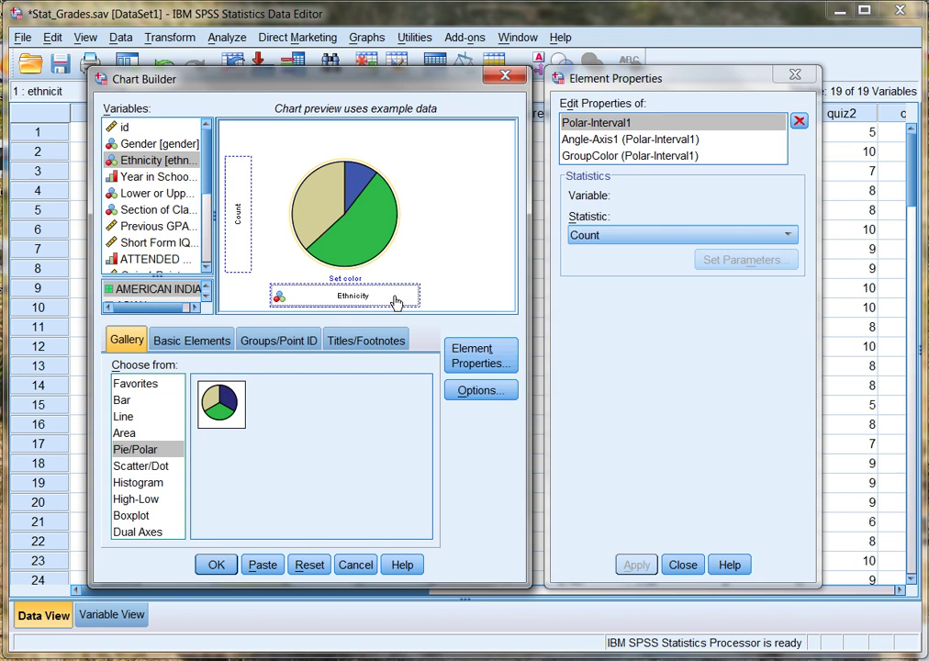
Enable Title 1, Subtitle and Footnote 1 on the Titles/Footnotes tab
left_click(357, 341)
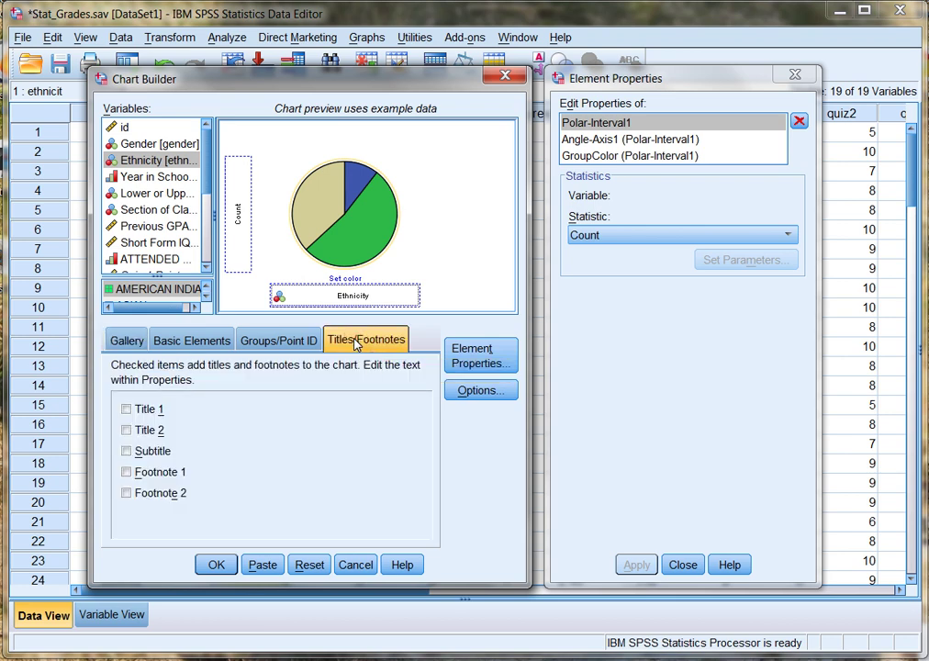
mouse_move(620, 79)
left_mouse_down()
mouse_move(620, 20)
mouse_move(655, 20)
mouse_move(621, 84)
left_mouse_up()
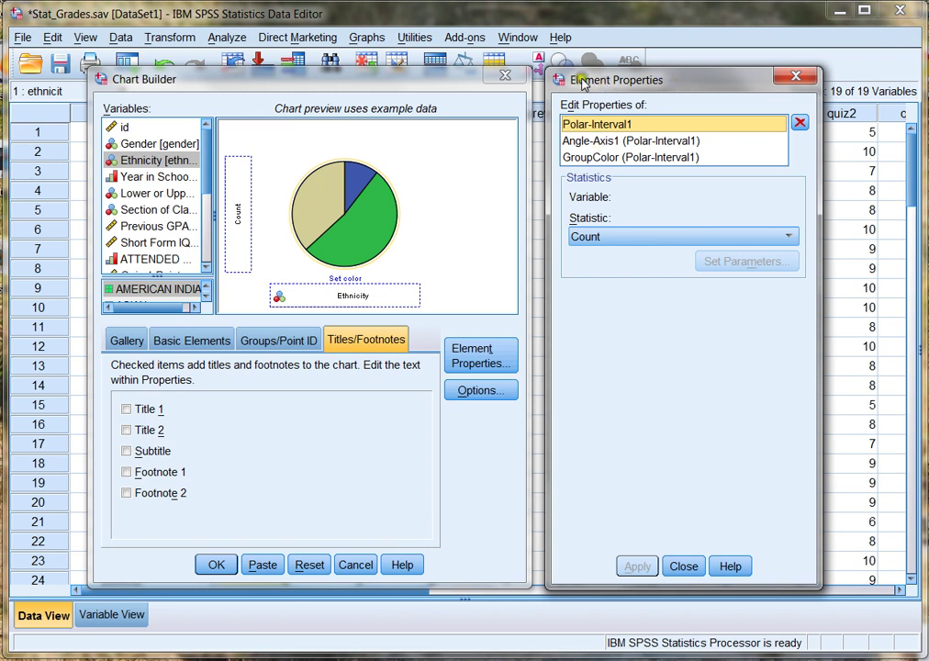
left_click_drag(640, 82, 637, 83)
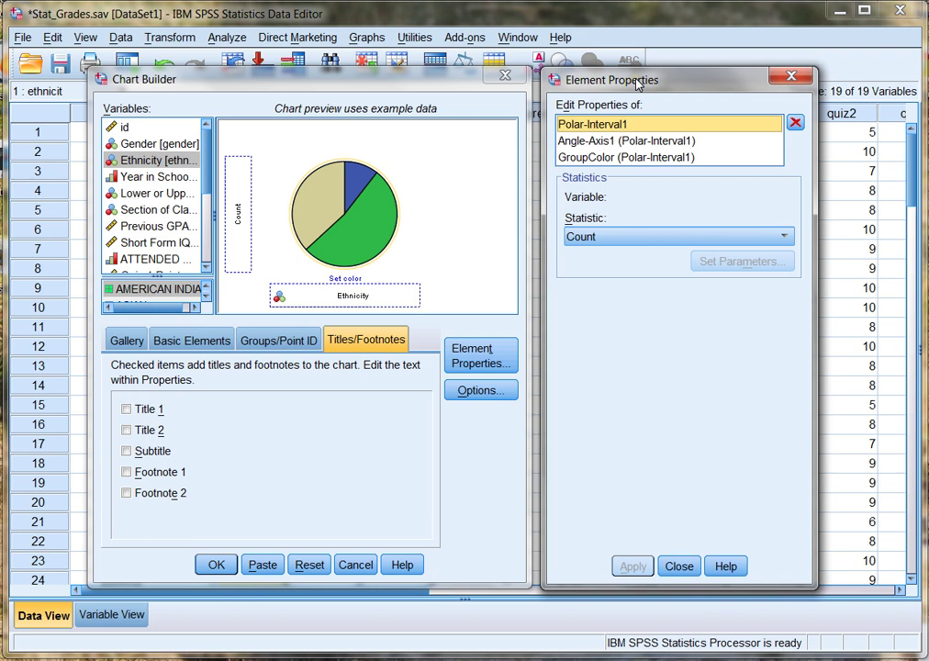
left_click(127, 409)
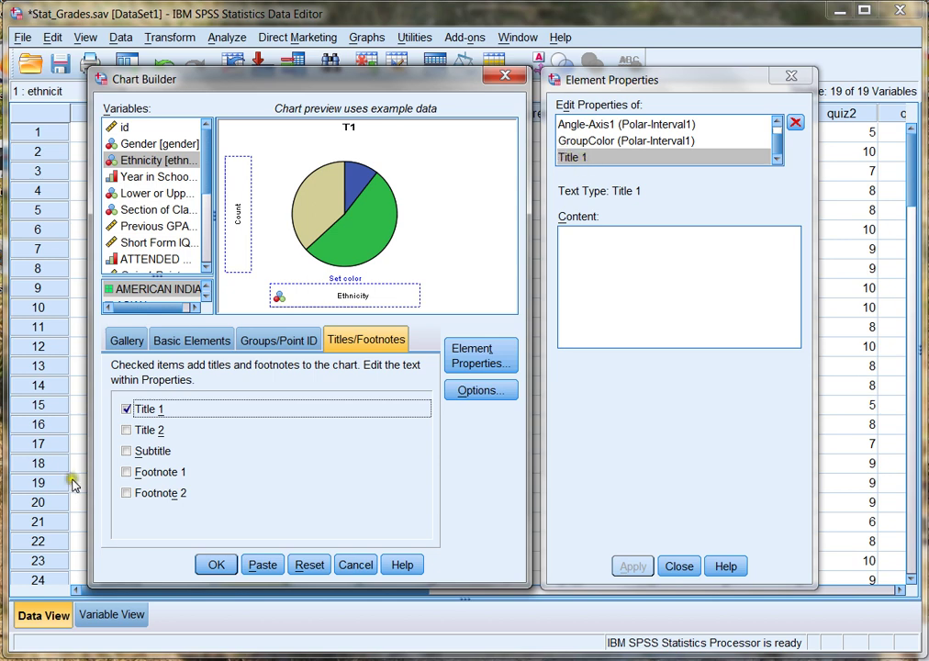
left_click(128, 452)
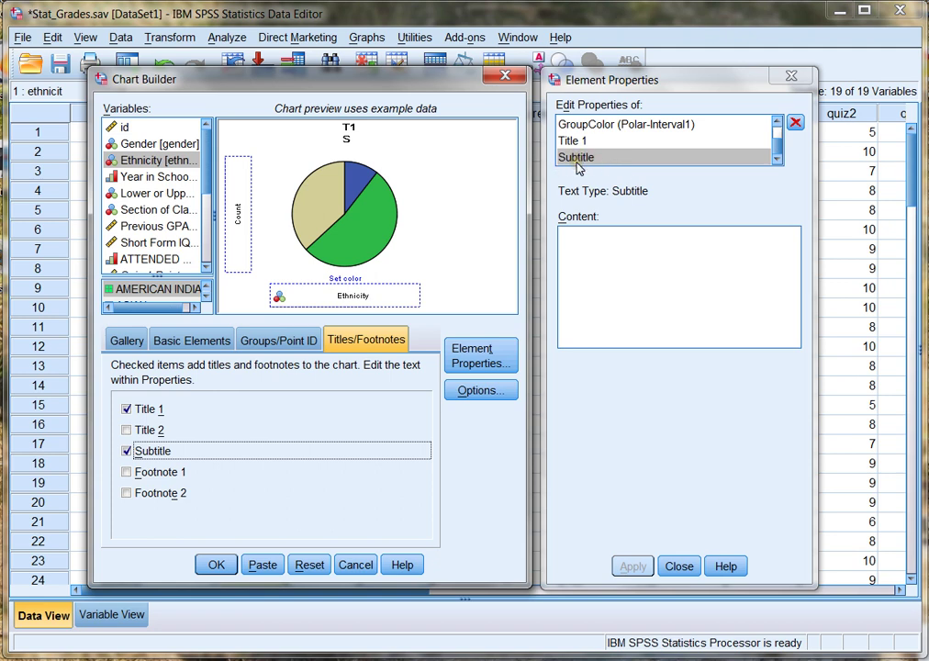
left_click(127, 471)
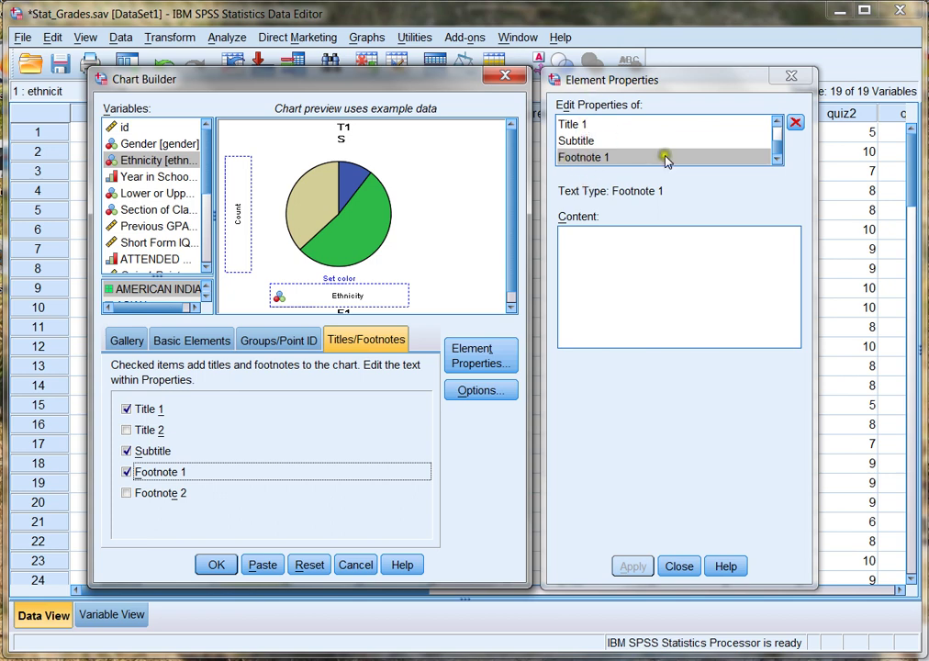
Select Title 1 in Element Properties to edit its text
left_click(780, 152)
left_click_drag(780, 151, 777, 129)
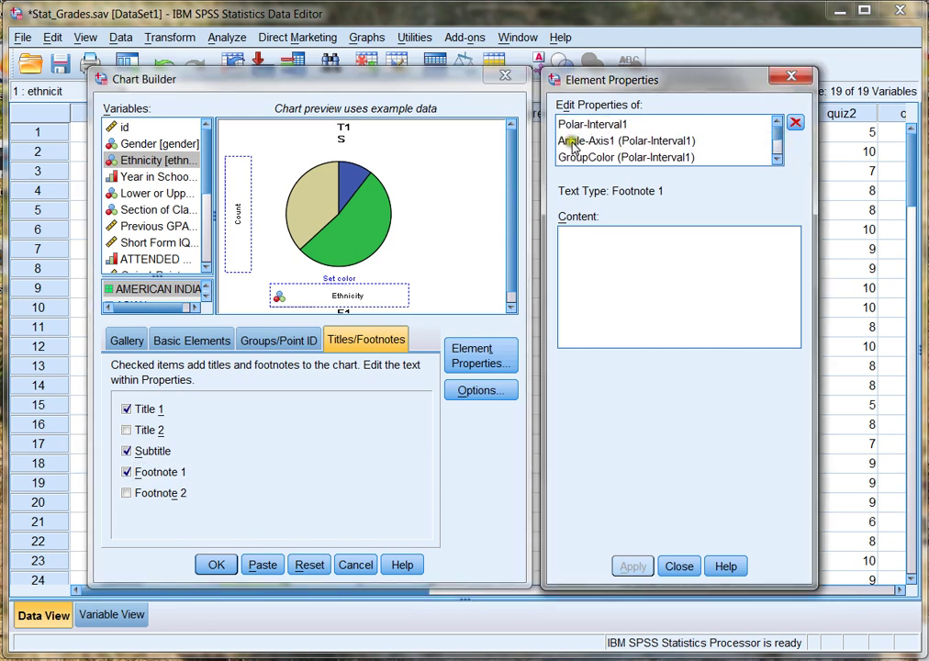
left_click(775, 157)
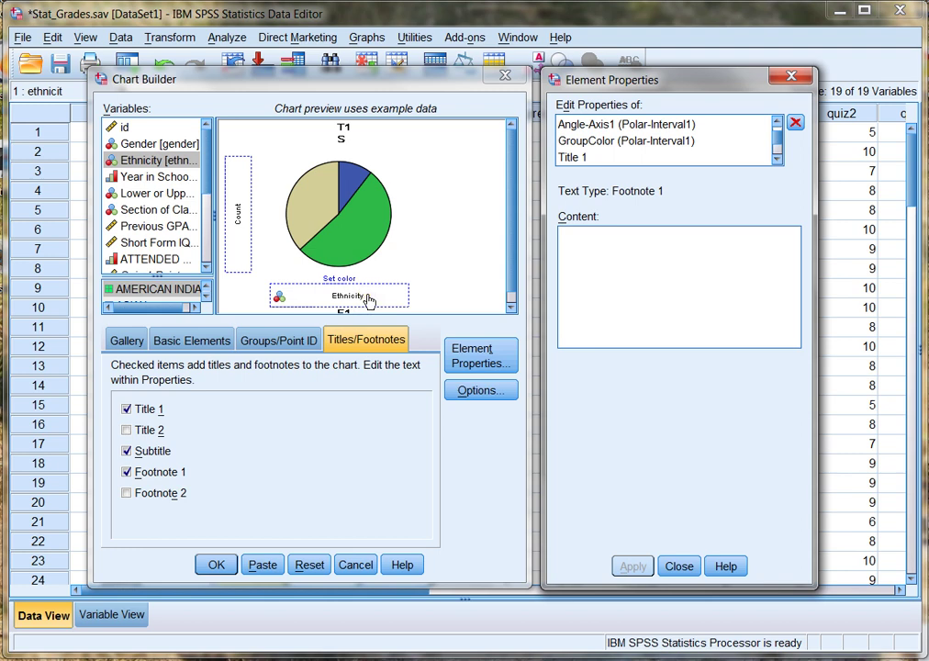
left_click(574, 158)
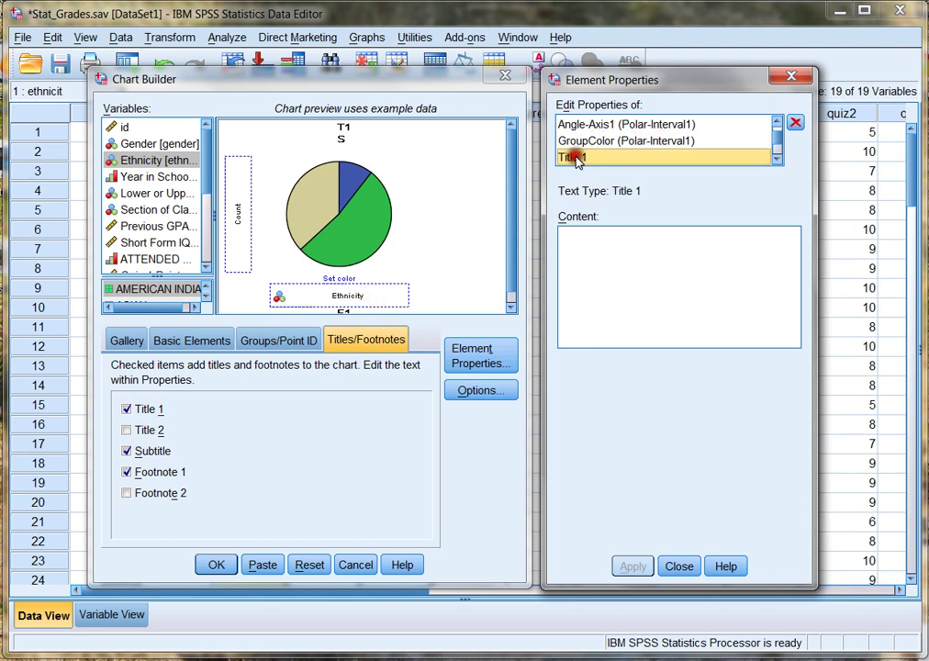
Enter 'The Ethnic Groups in our Class' as the Title 1 content and apply it
left_click(621, 250)
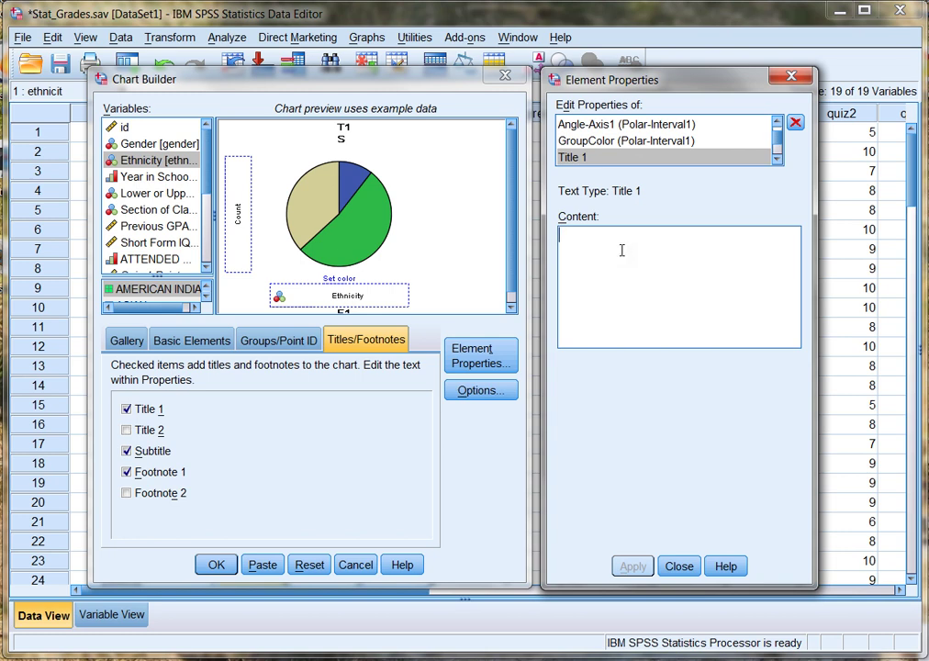
type("The Ethnic Groups")
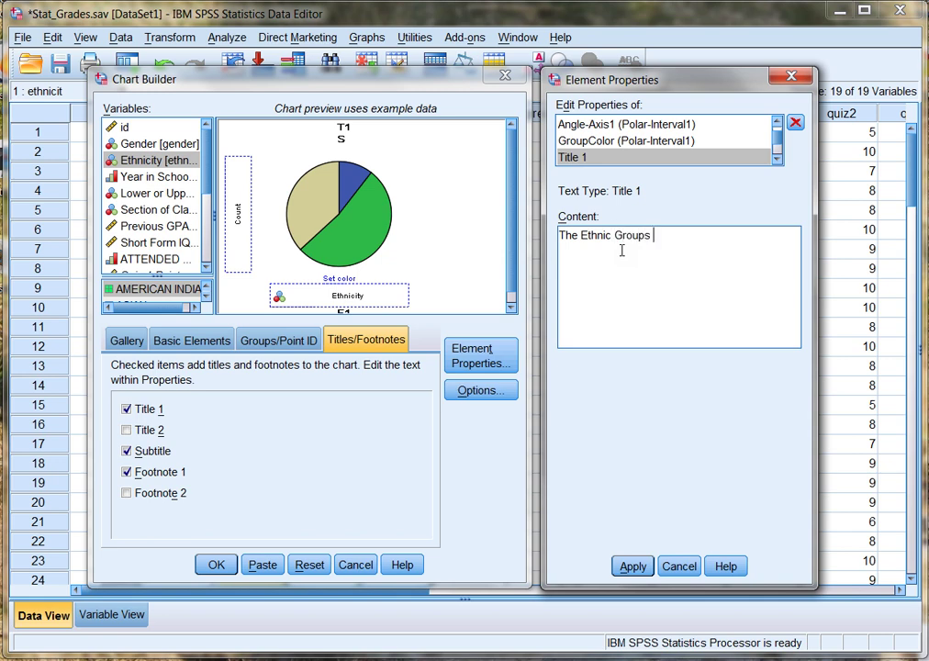
type(" in our Class")
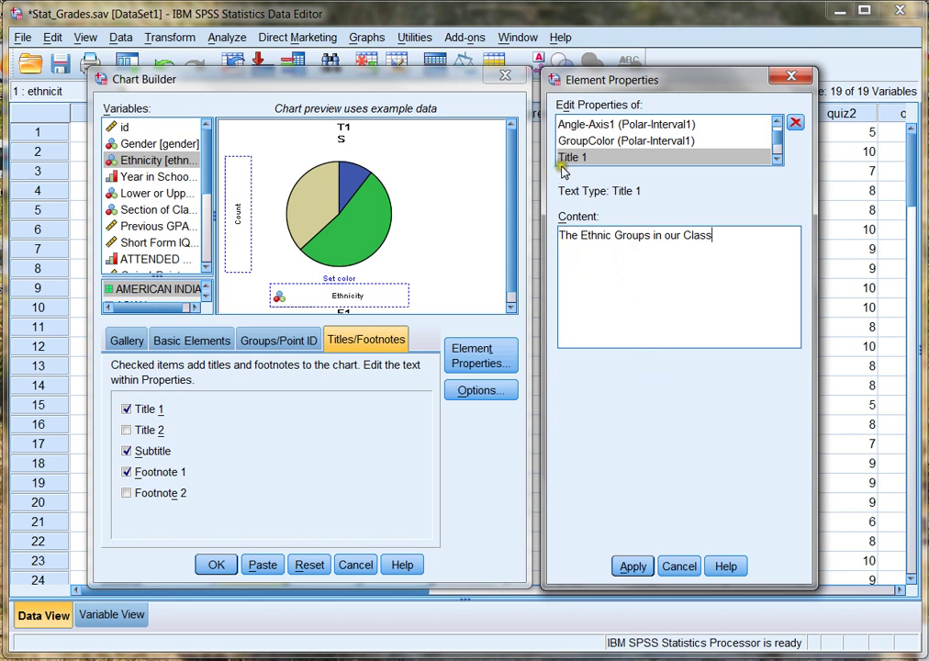
left_click(645, 239)
left_click(628, 567)
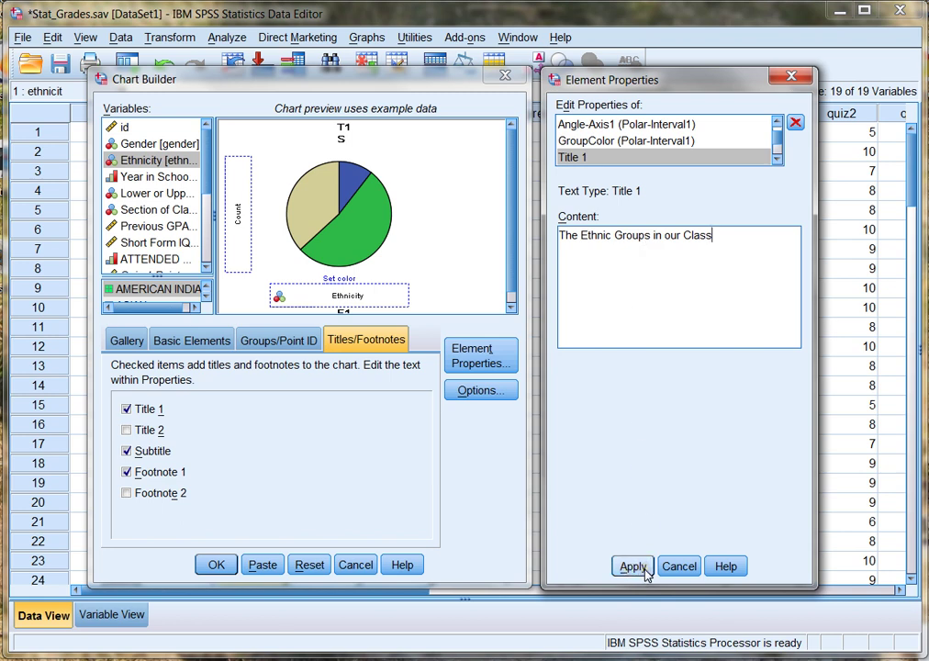
left_click(646, 569)
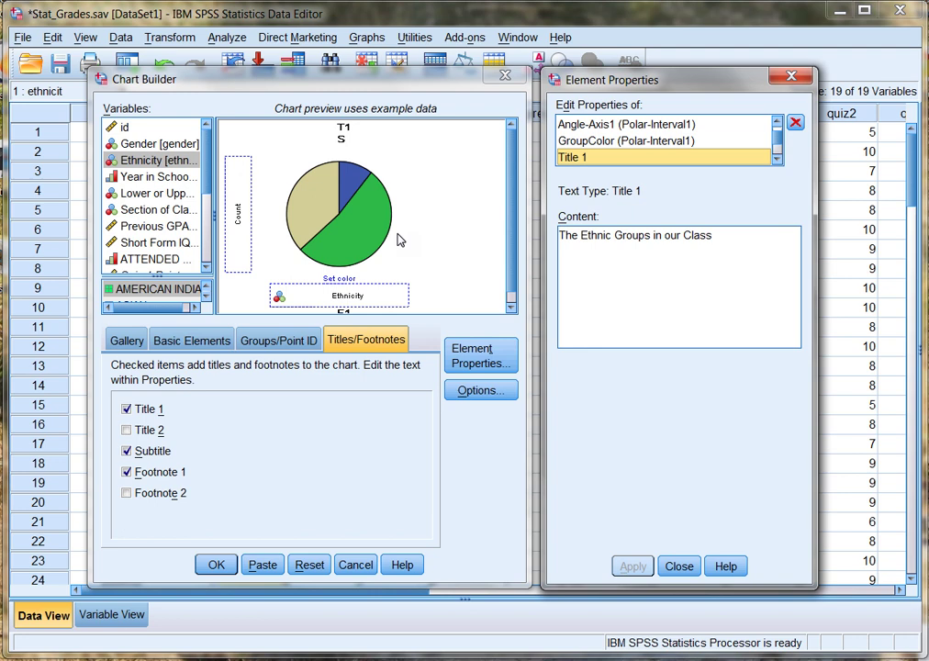
Set the subtitle content to 'From dataset Stat_Grades.sav', fixing the capital G, and apply
left_click(777, 158)
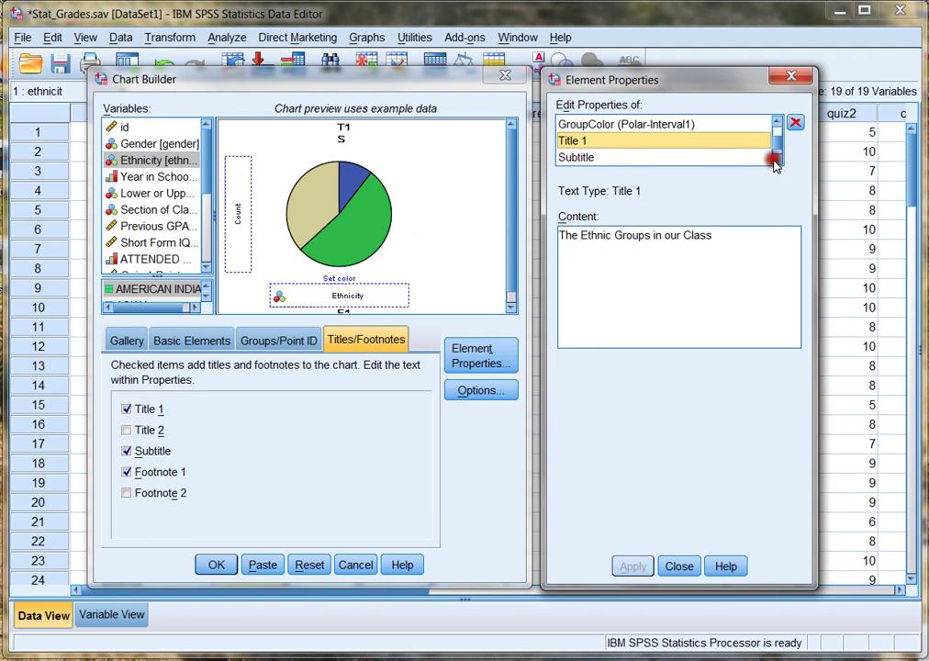
left_click(597, 159)
left_click(608, 253)
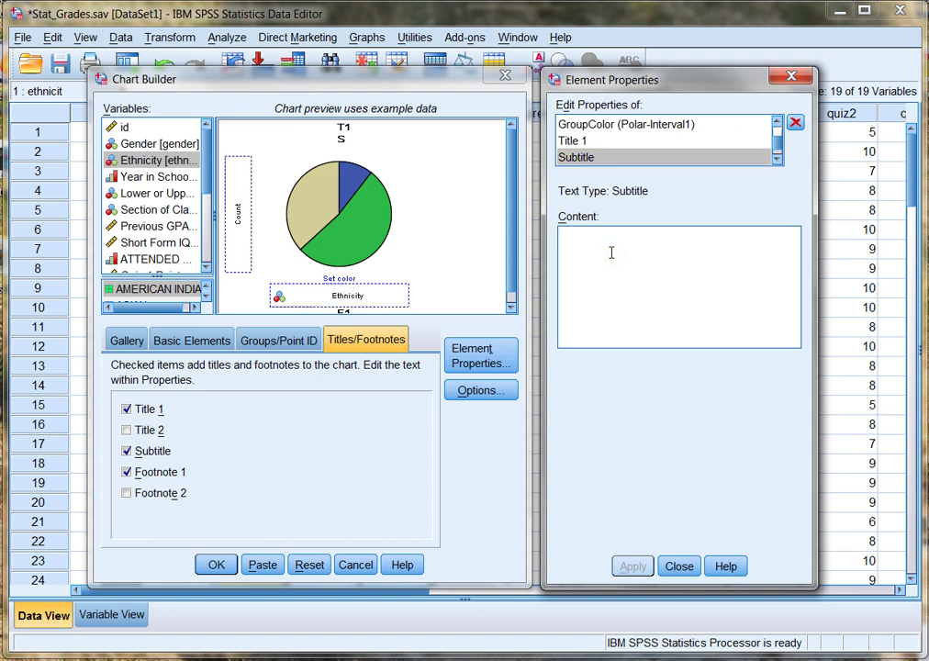
type("by Ami Gates")
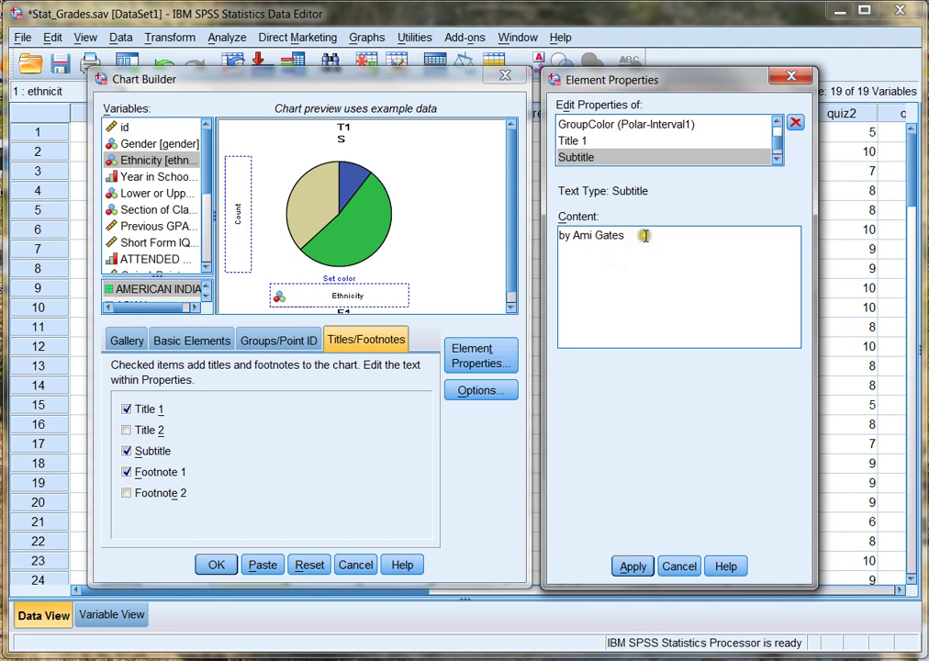
left_click(645, 235)
left_click_drag(645, 236, 546, 233)
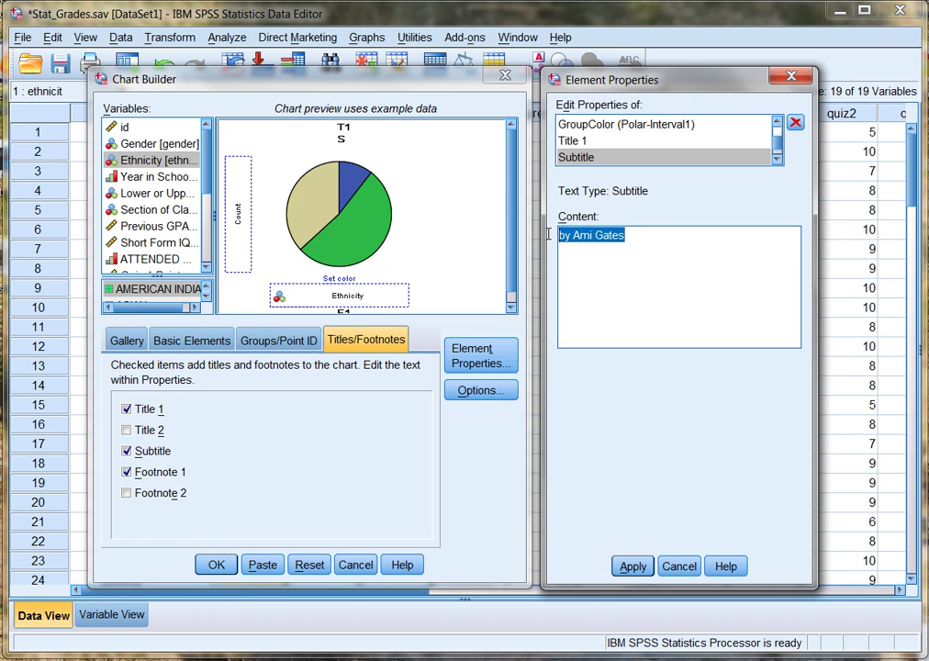
type("From")
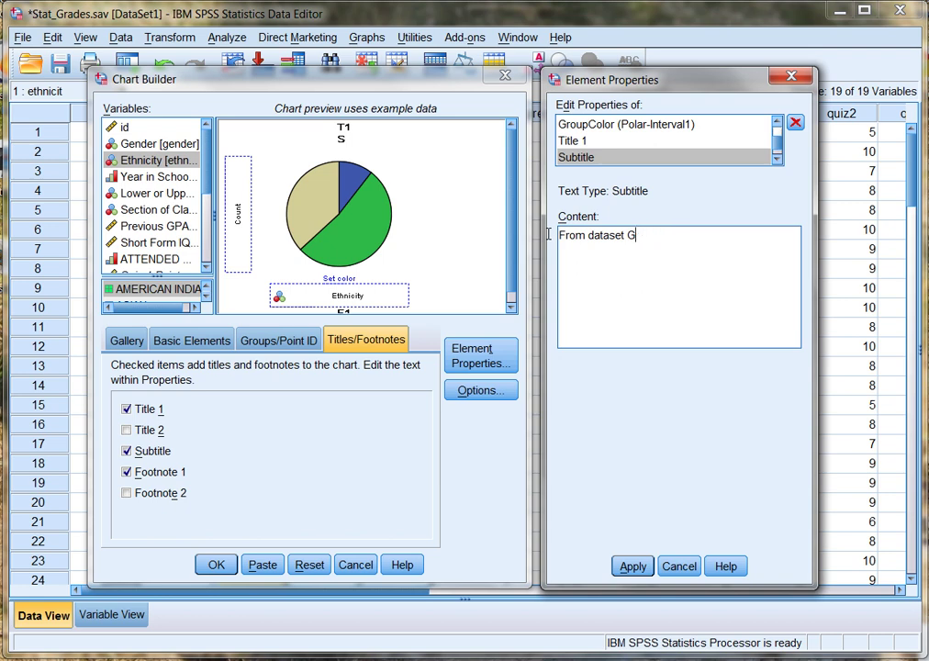
type("dataset Stat_grades.sav")
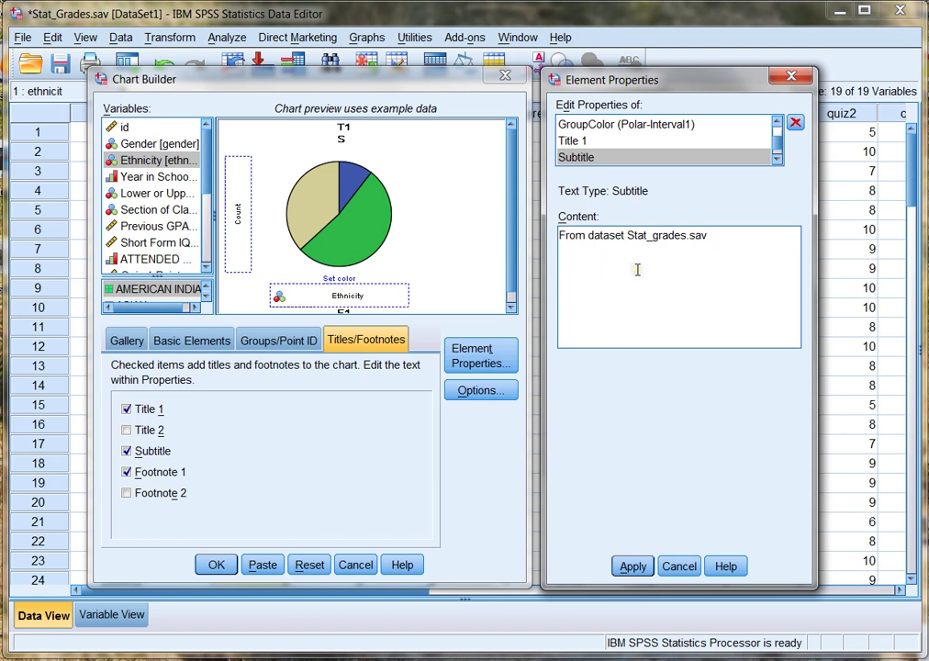
left_click(654, 235)
key("BackSpace")
type("G")
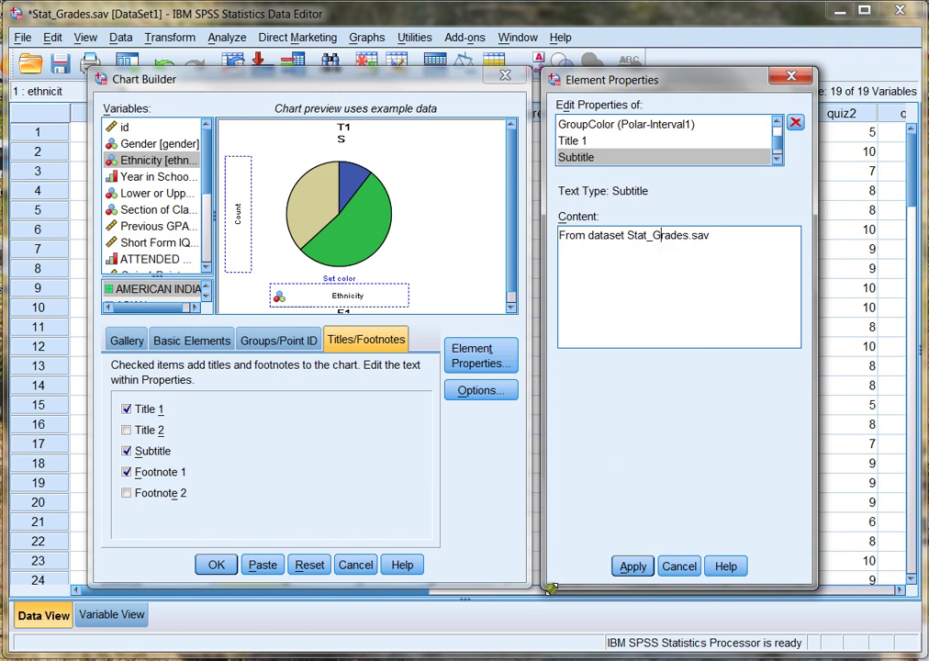
left_click(634, 567)
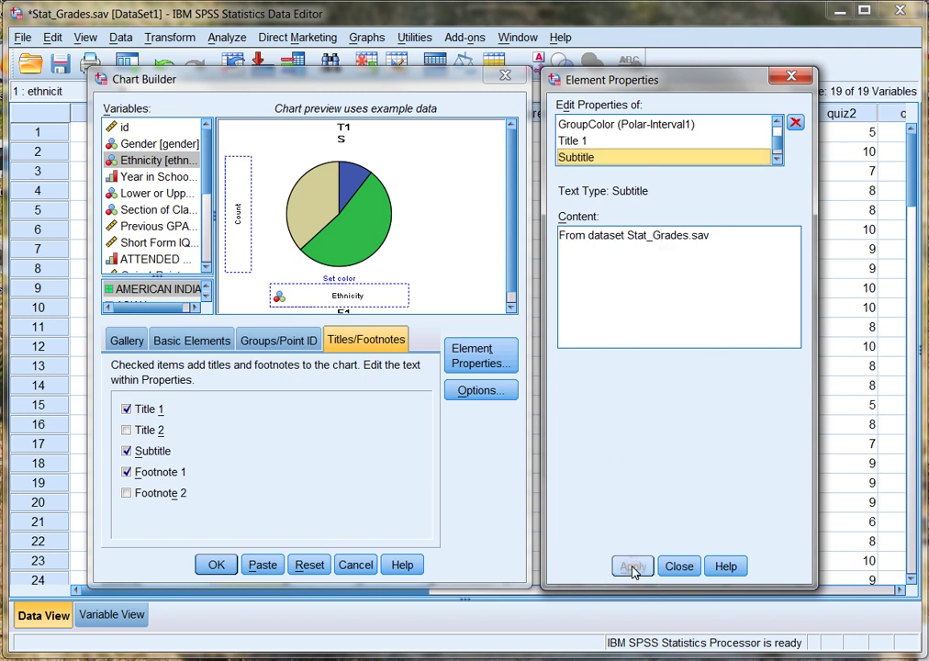
Set Footnote 1 to the author's name, apply it, and generate the pie chart
left_click(775, 159)
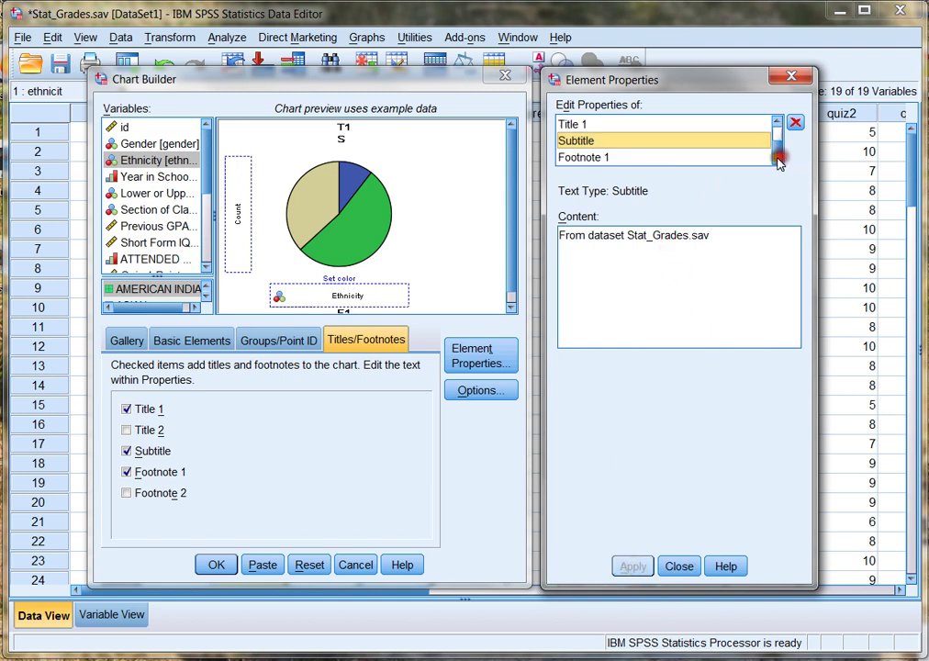
left_click(592, 158)
left_click(597, 245)
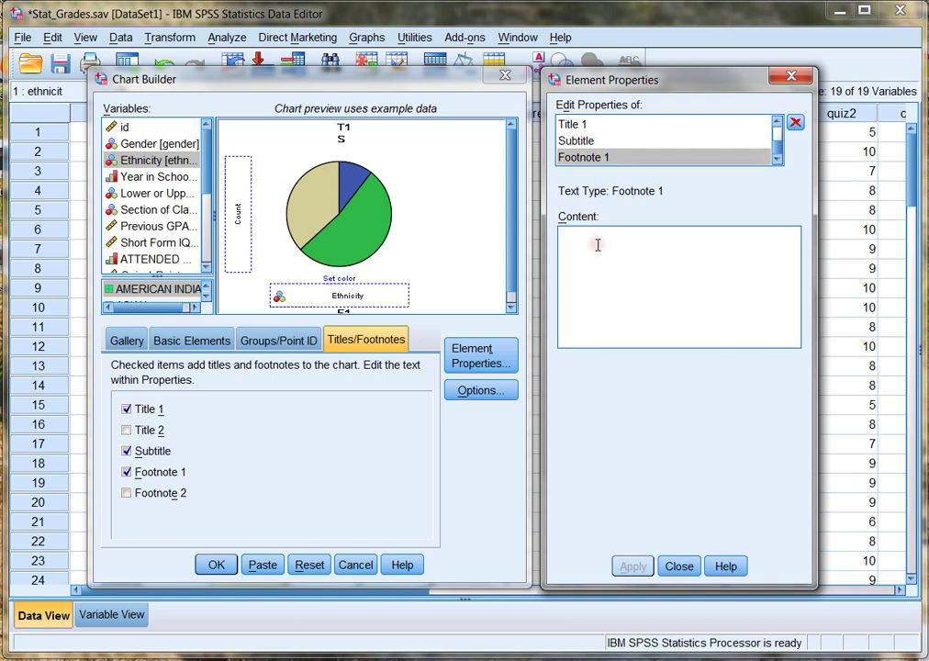
type("by Ami Gates")
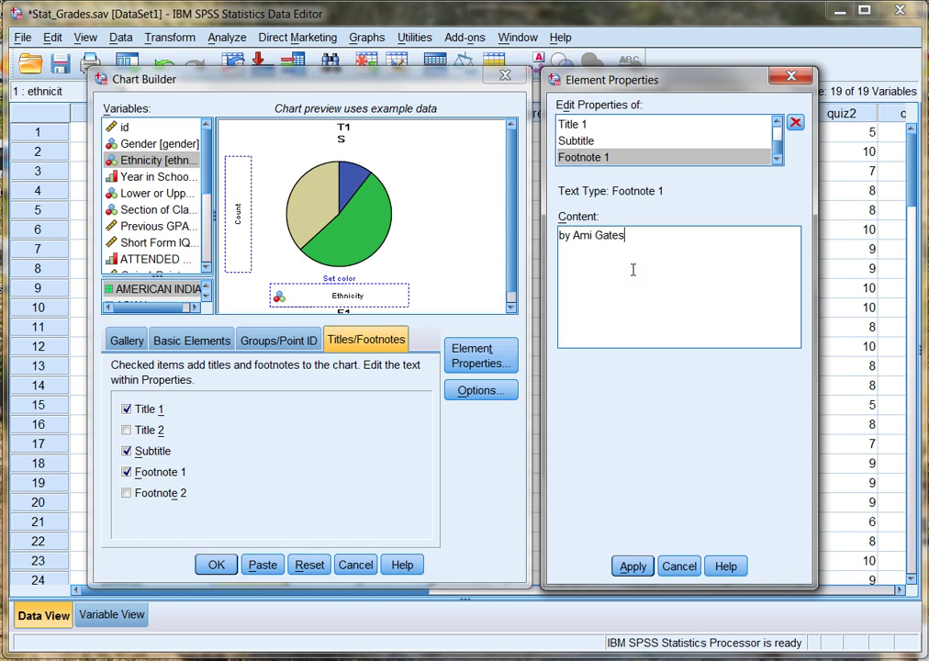
left_click(633, 566)
left_click(216, 564)
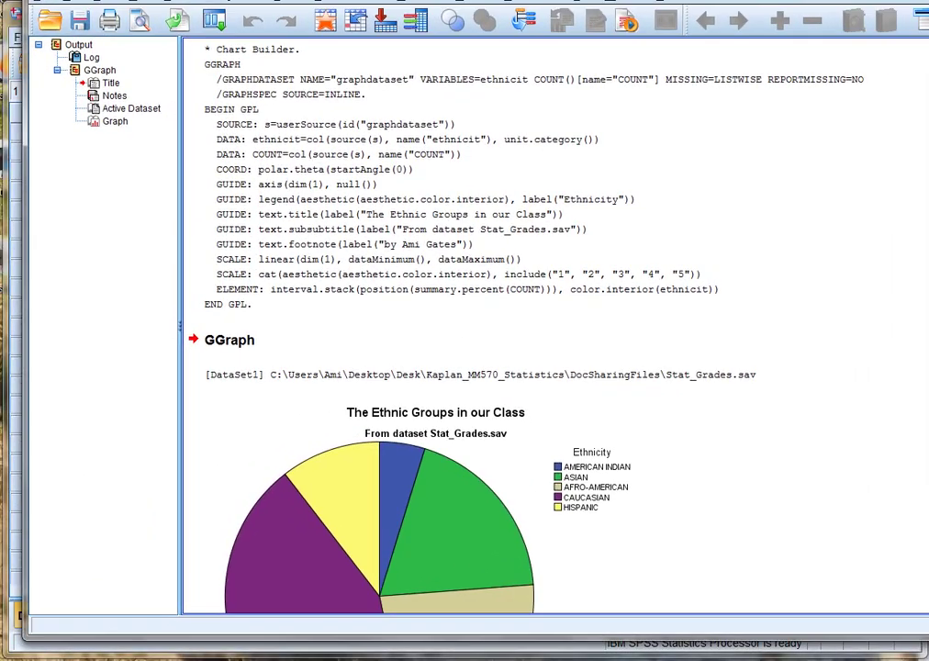
Scroll down the Output Viewer to see the full ethnicity pie chart and select it
scroll(557, 186, "down", 3)
scroll(558, 186, "down", 1)
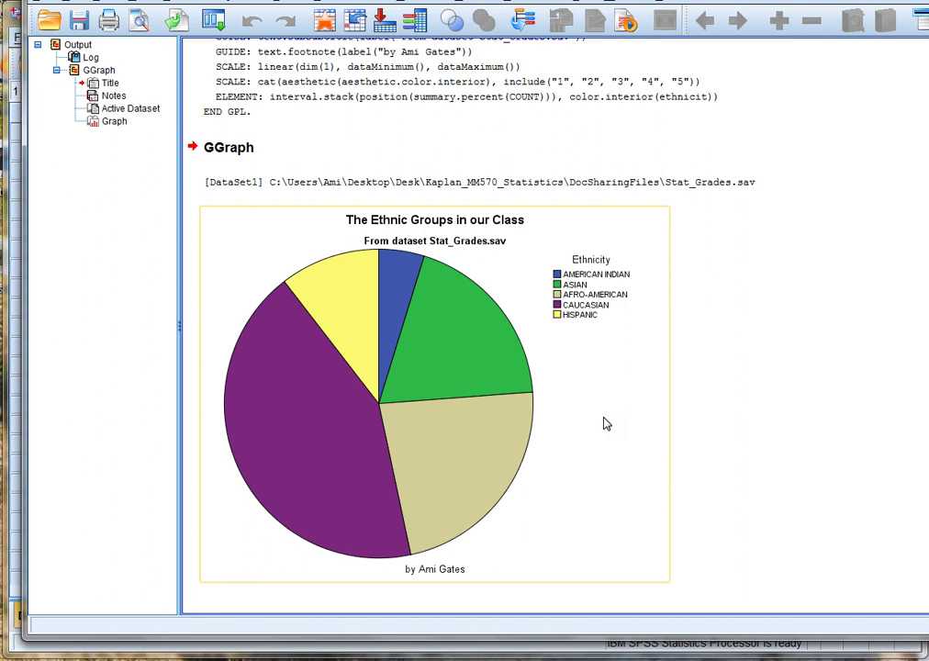
left_click(452, 431)
left_click(304, 404)
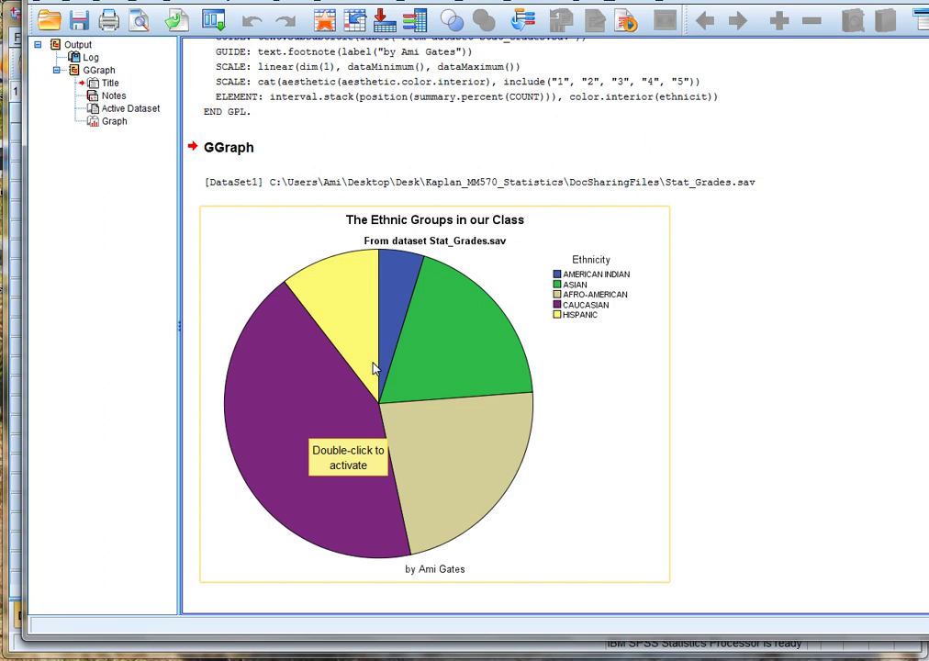
Open the pie chart in Chart Editor and show Percent data labels on every slice
double_click(595, 389)
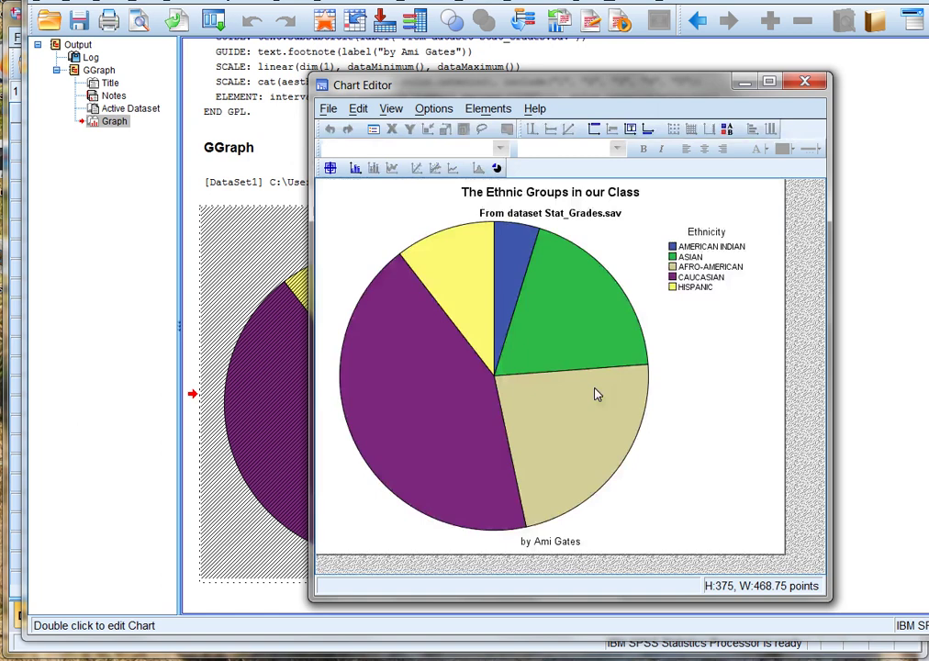
left_click(433, 110)
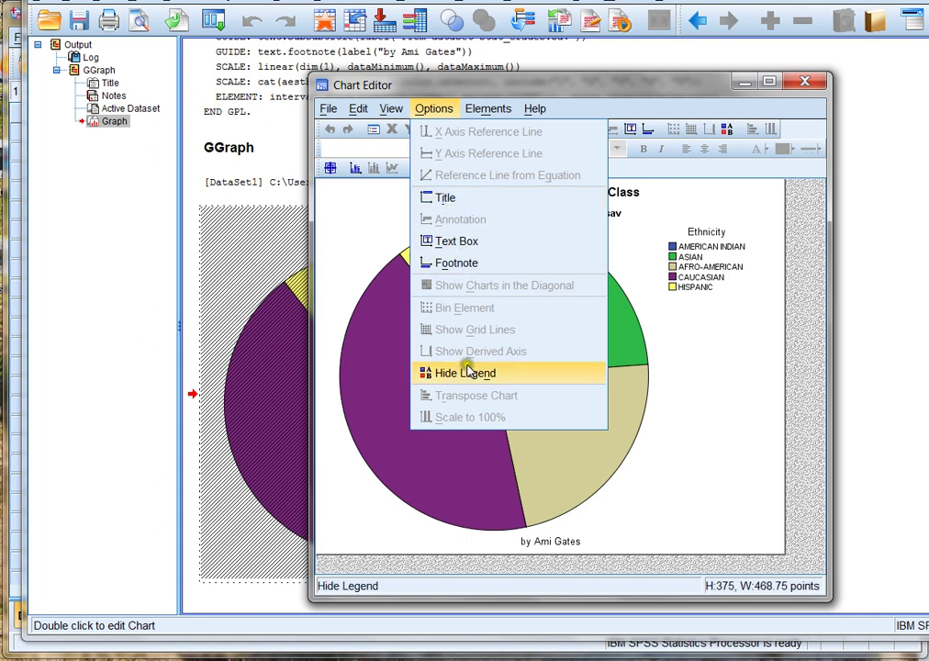
mouse_move(470, 107)
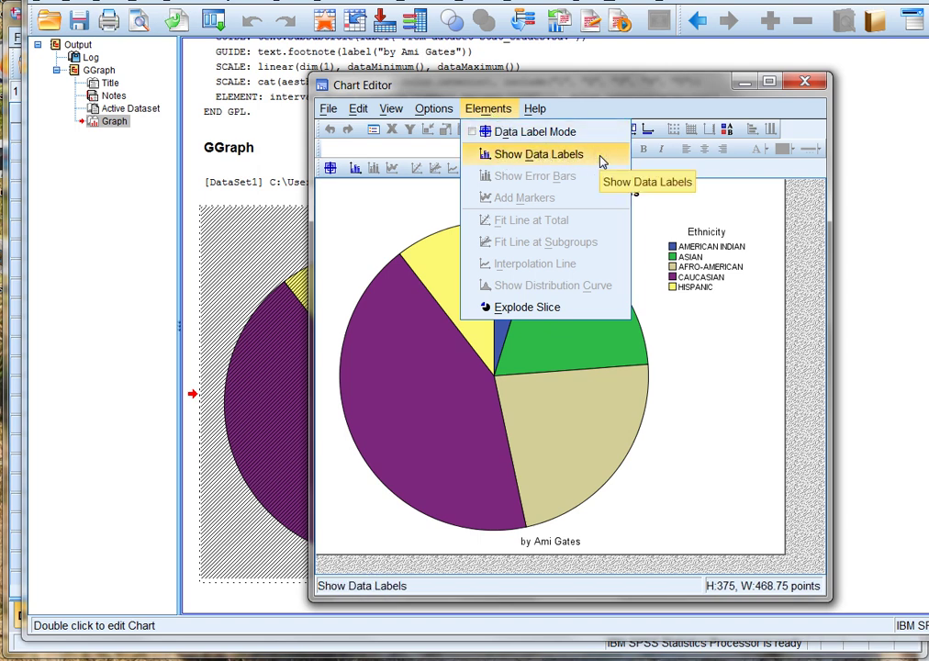
left_click(564, 156)
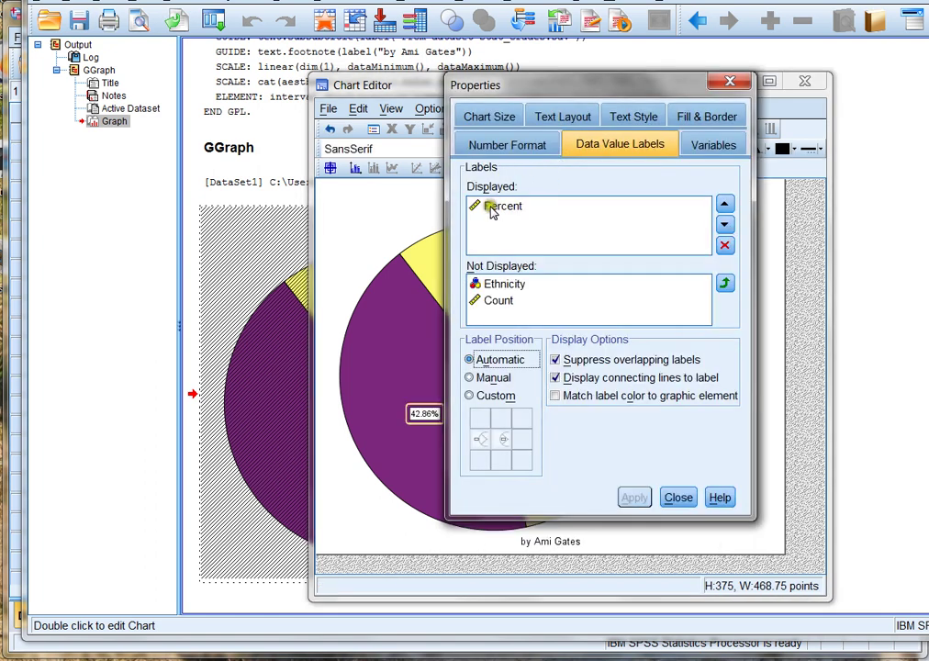
left_click(525, 211)
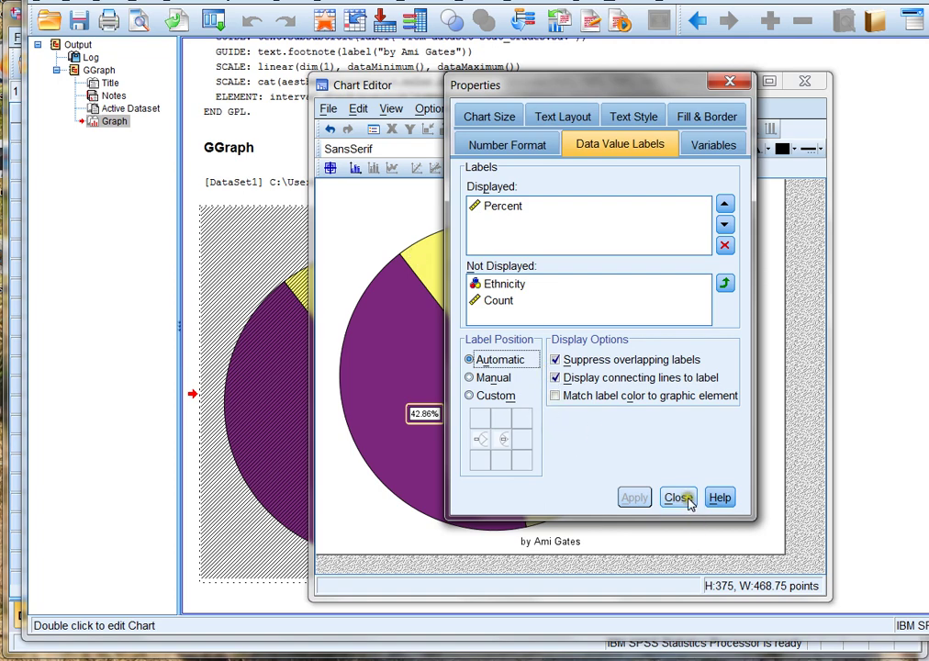
left_click_drag(634, 76, 817, 79)
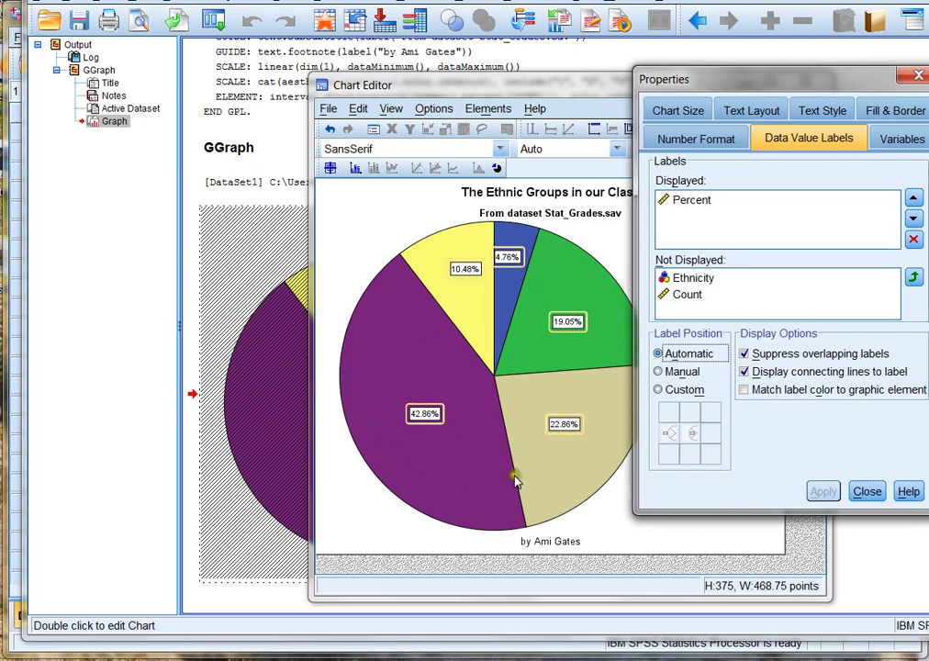
left_click(865, 492)
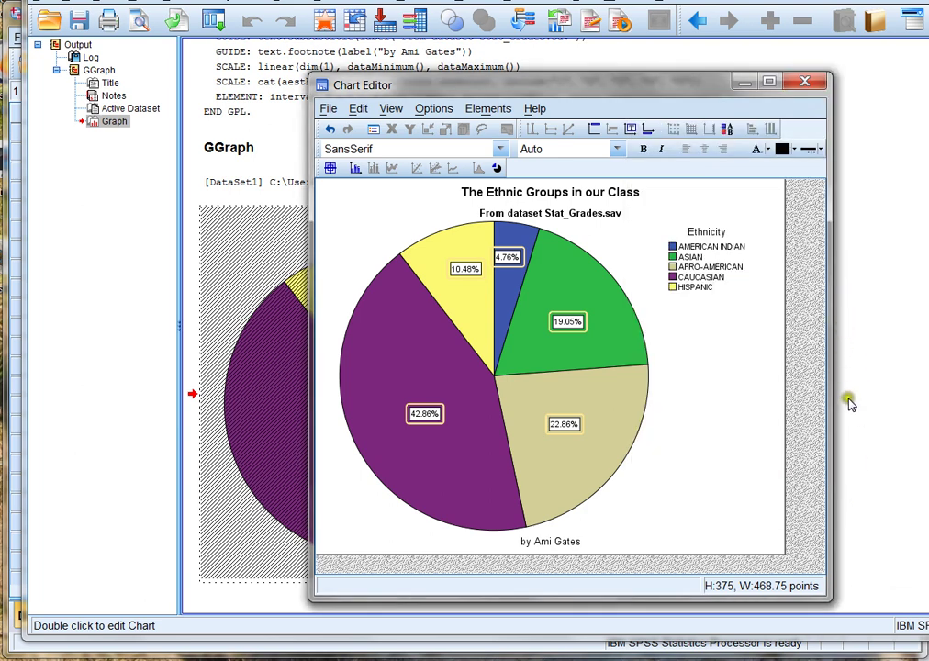
Close the Chart Editor and select the finished ethnic groups pie chart in the output
key("alt+F4")
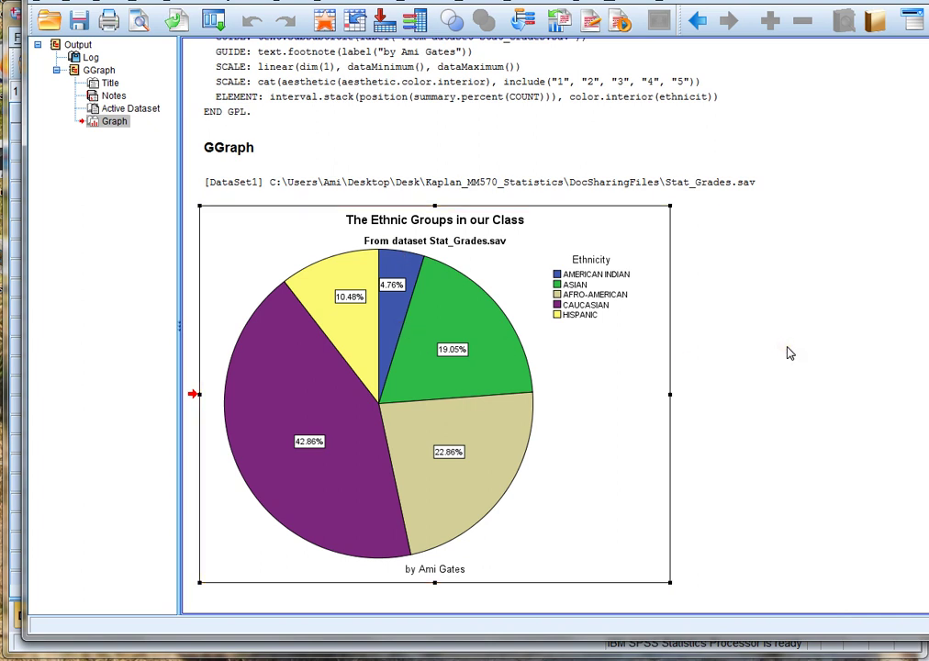
left_click(491, 349)
left_click(575, 359)
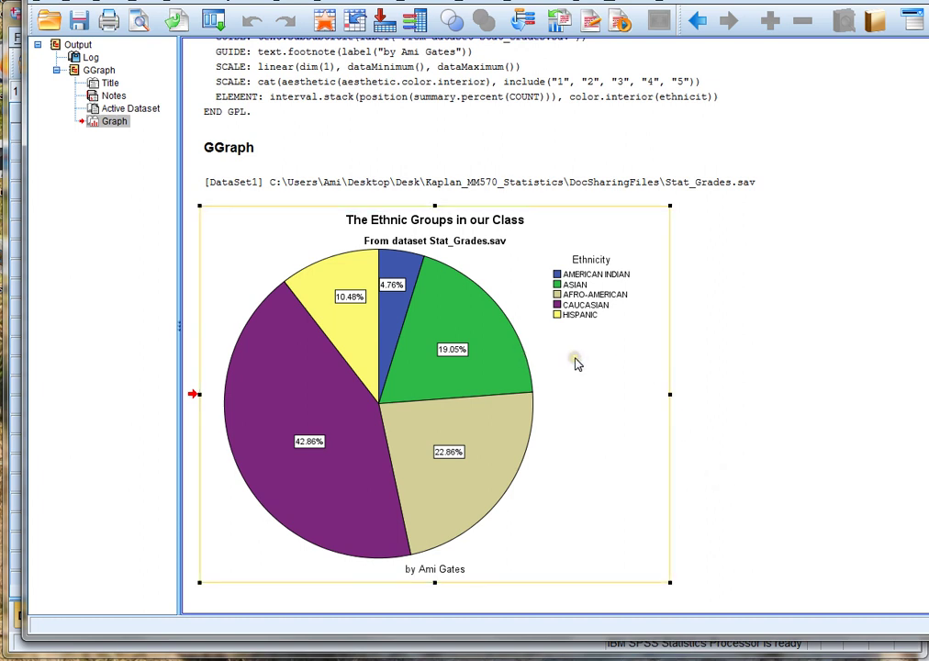
Copy the pie chart as an image (JPG, PNG) only and bring up Word
right_click(576, 363)
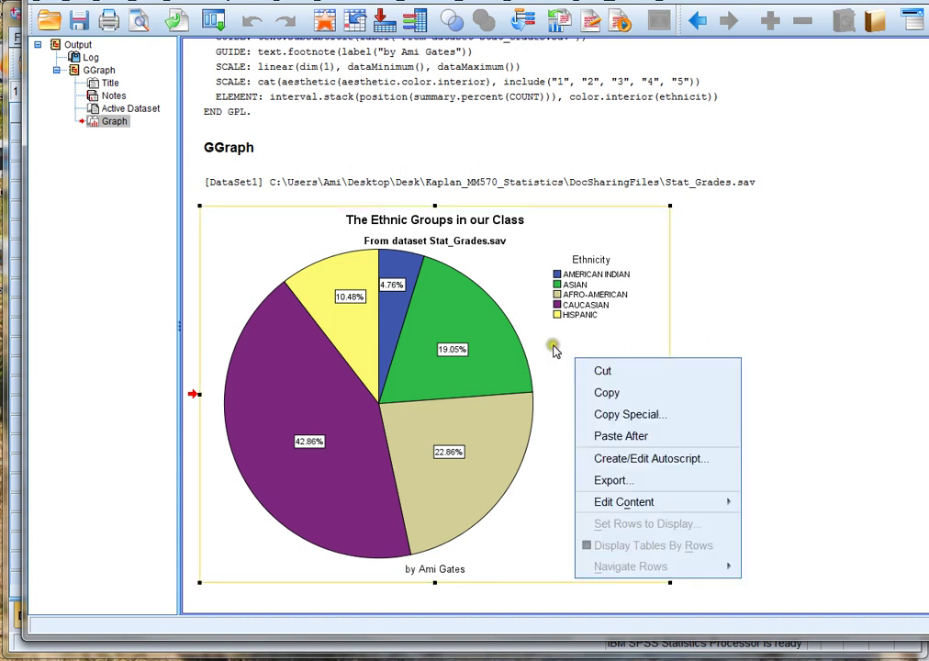
left_click(619, 419)
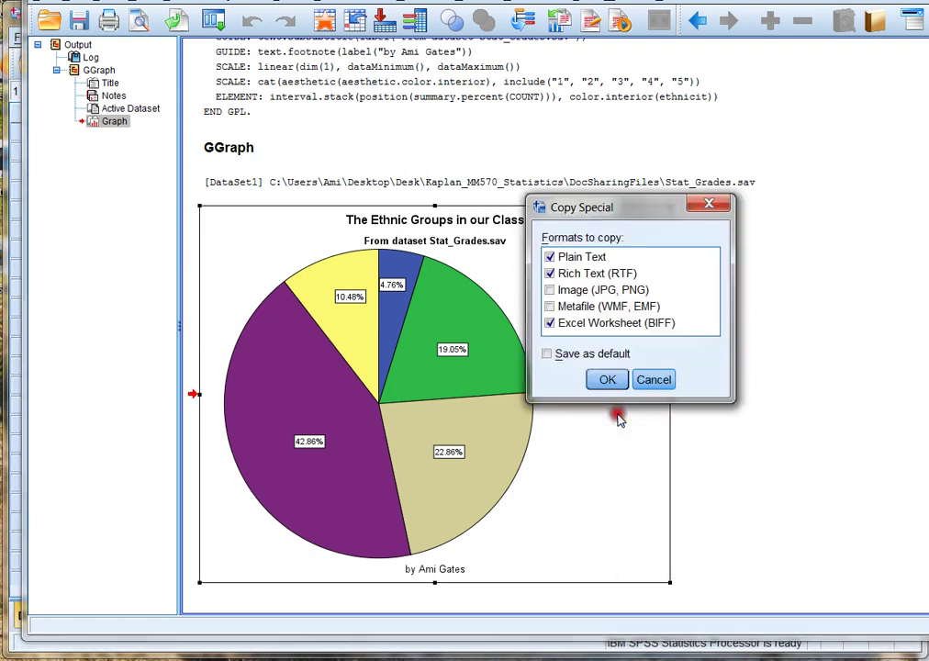
left_click(549, 258)
left_click(549, 274)
left_click(549, 323)
left_click(549, 291)
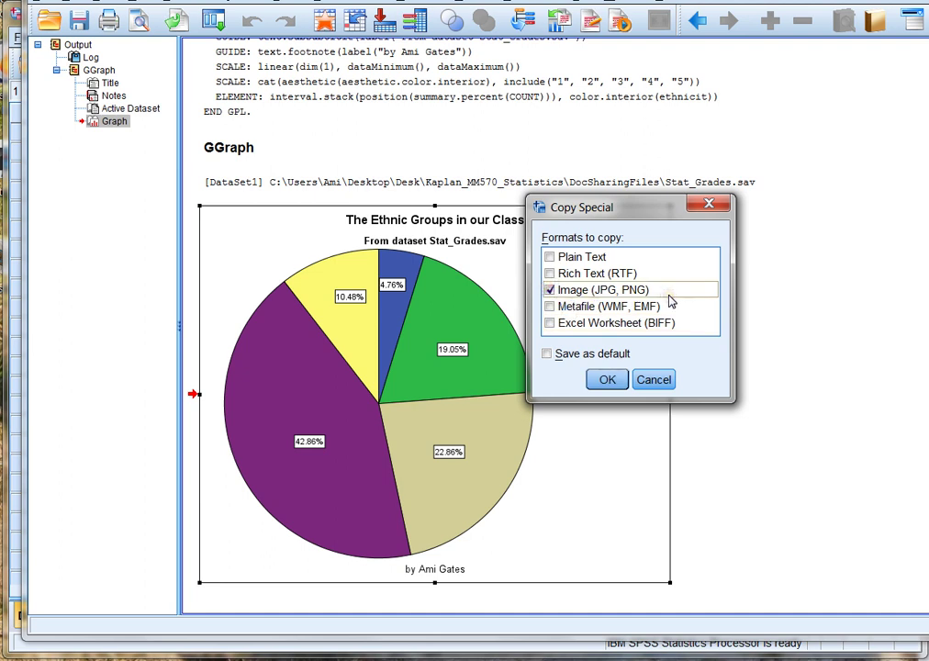
left_click(605, 380)
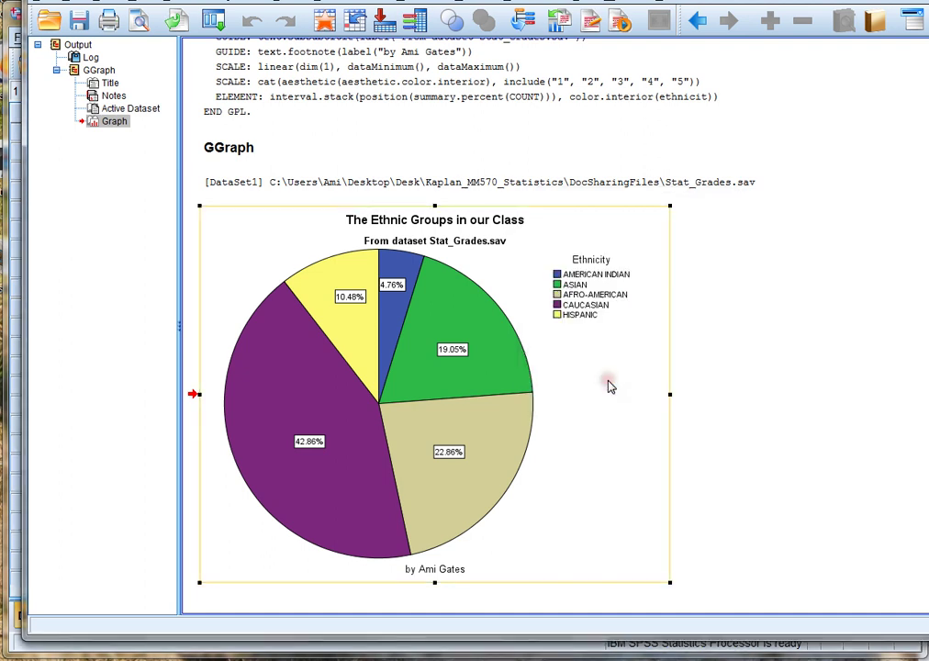
key("super")
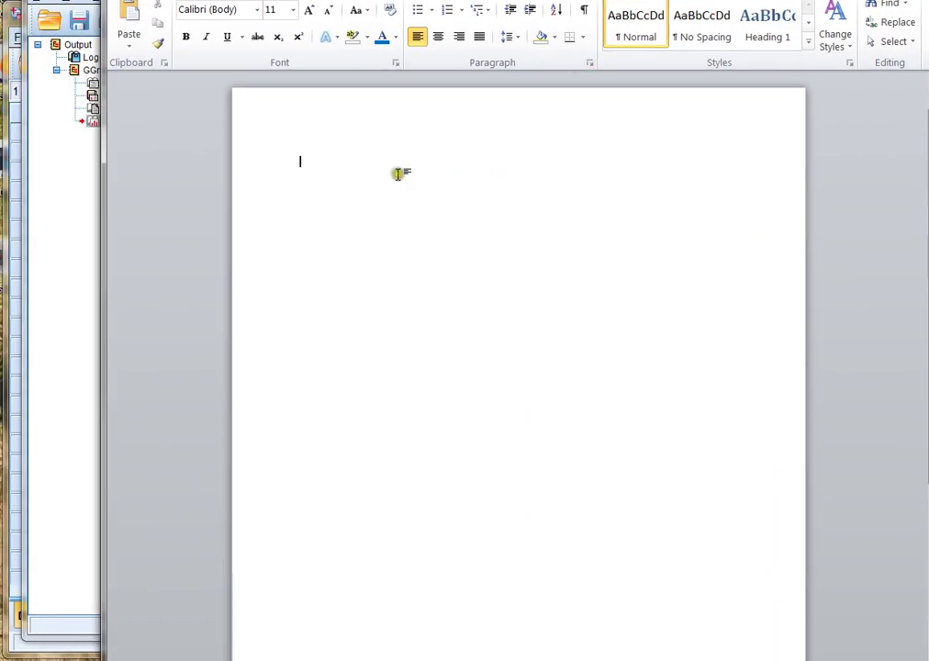
Paste the pie chart image into the Word page, then return to the SPSS output and Stat_Grades data
right_click(266, 174)
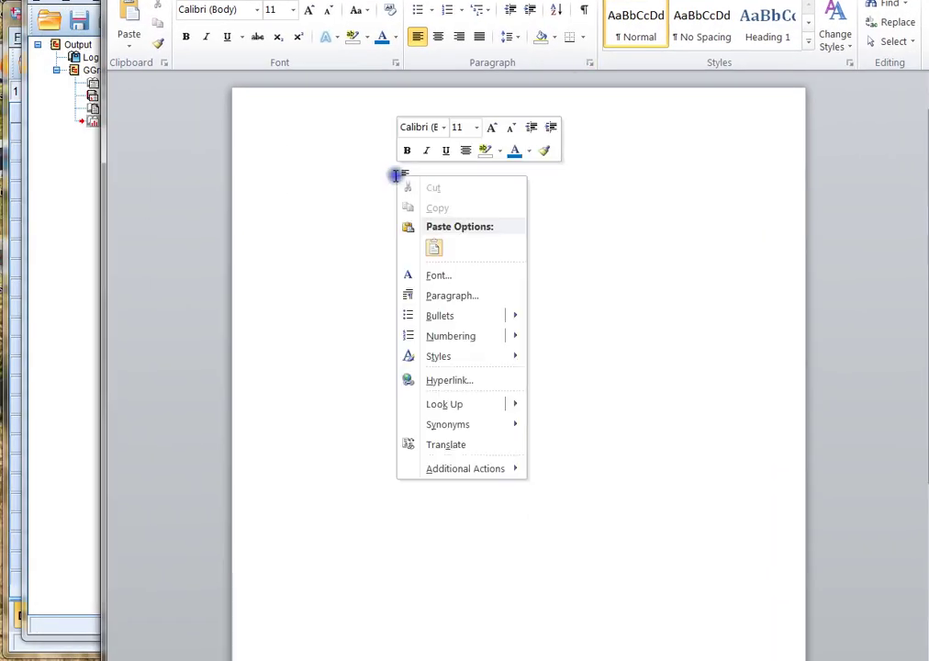
left_click(435, 248)
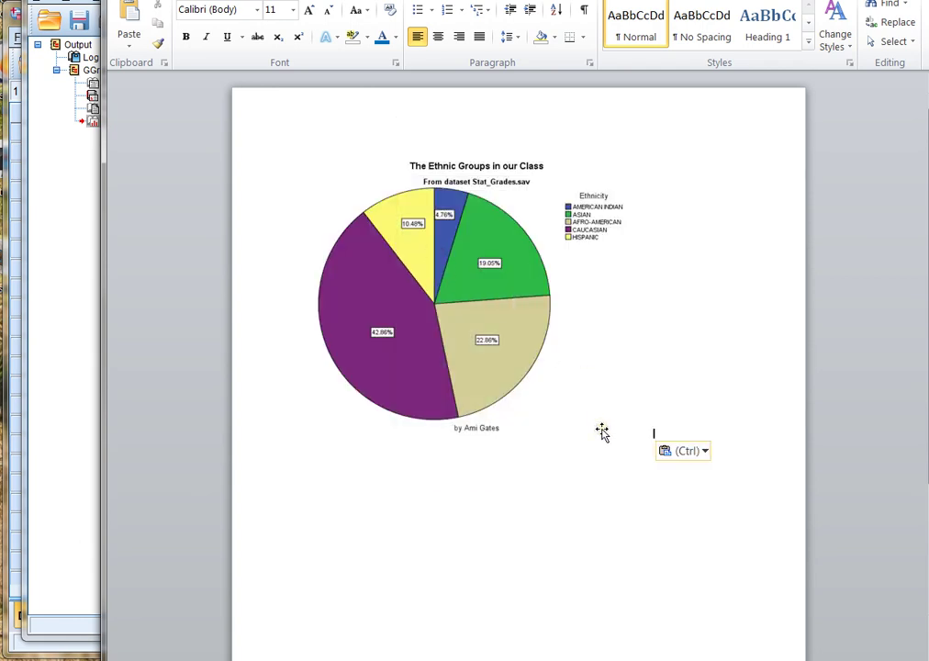
key("alt+Tab")
left_click_drag(695, 1, 583, 20)
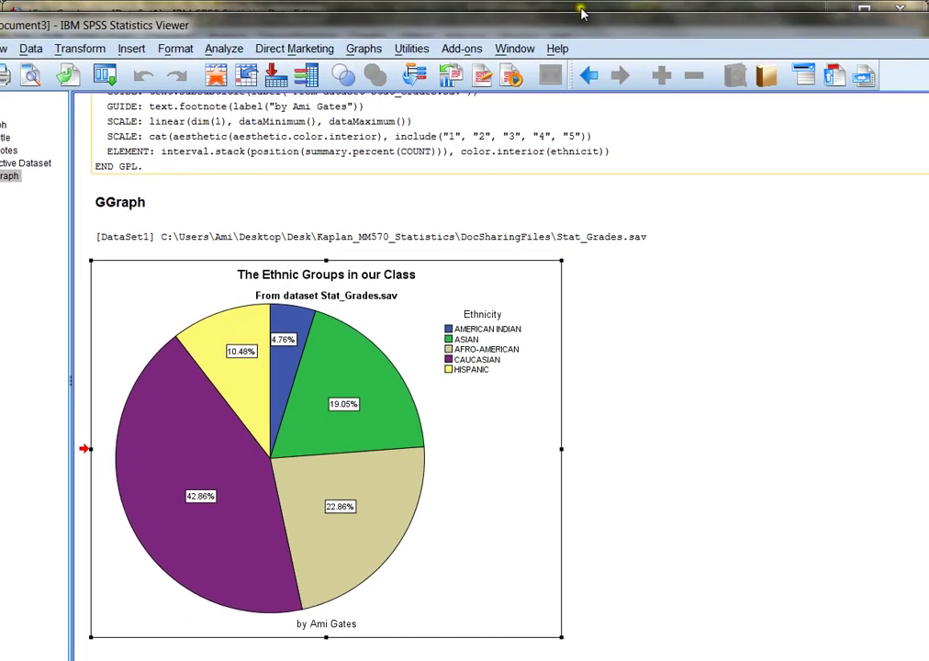
key("alt+Tab")
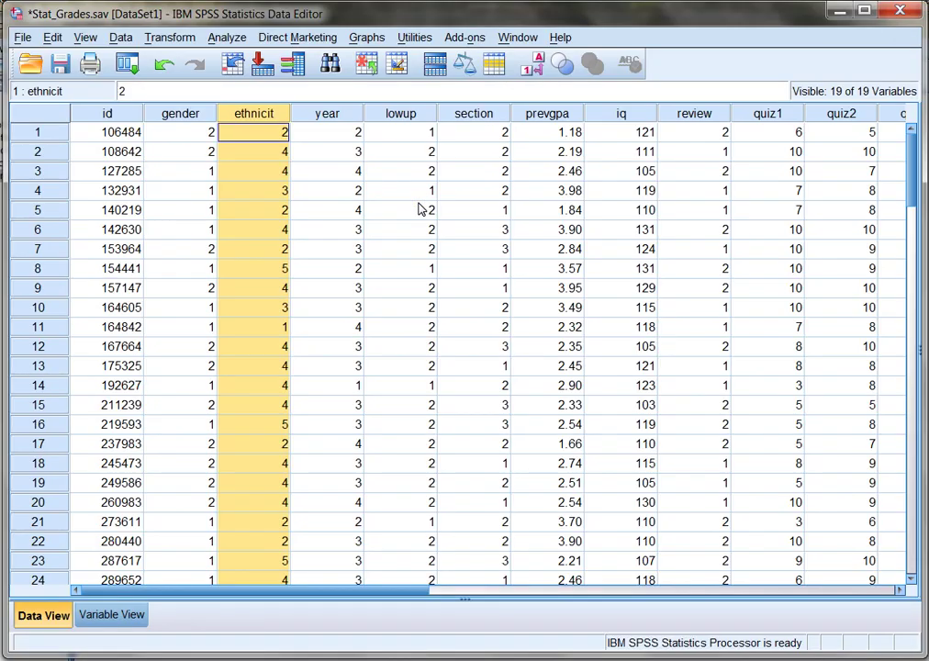
Select the prevgpa column in the Stat_Grades Data View grid
left_click(551, 114)
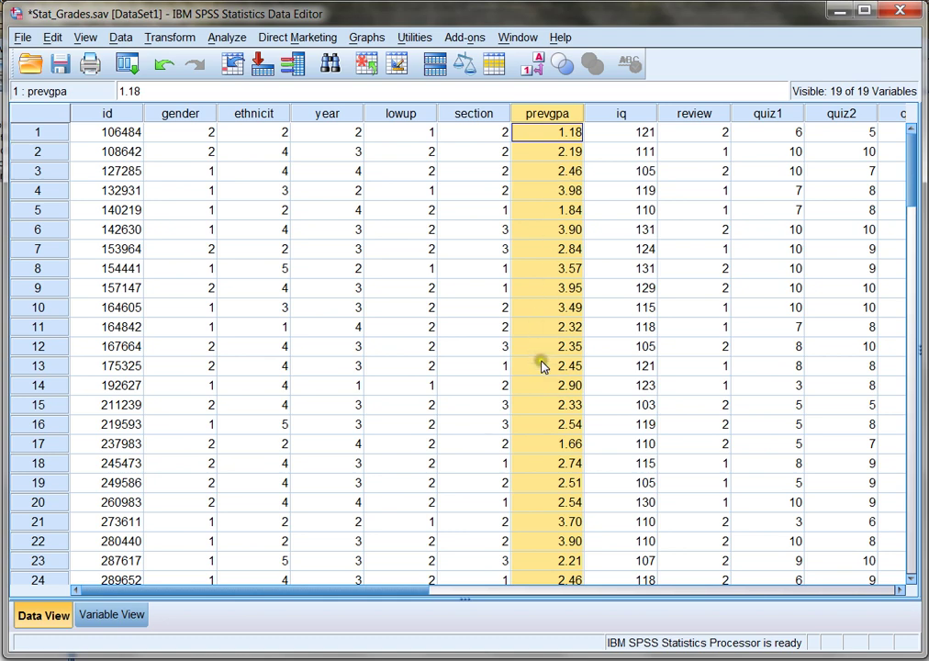
left_click(176, 139)
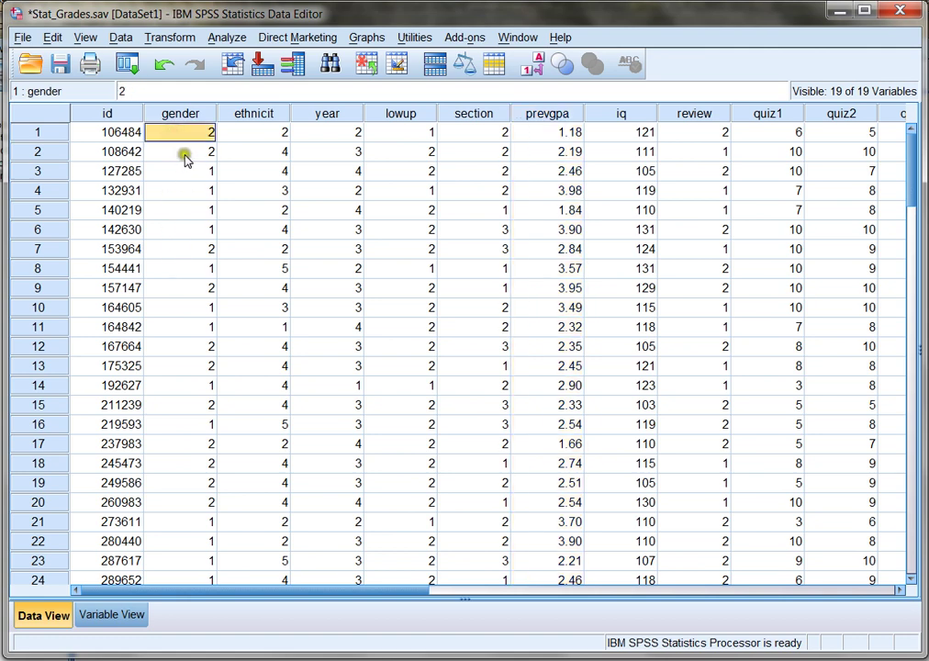
left_click(528, 114)
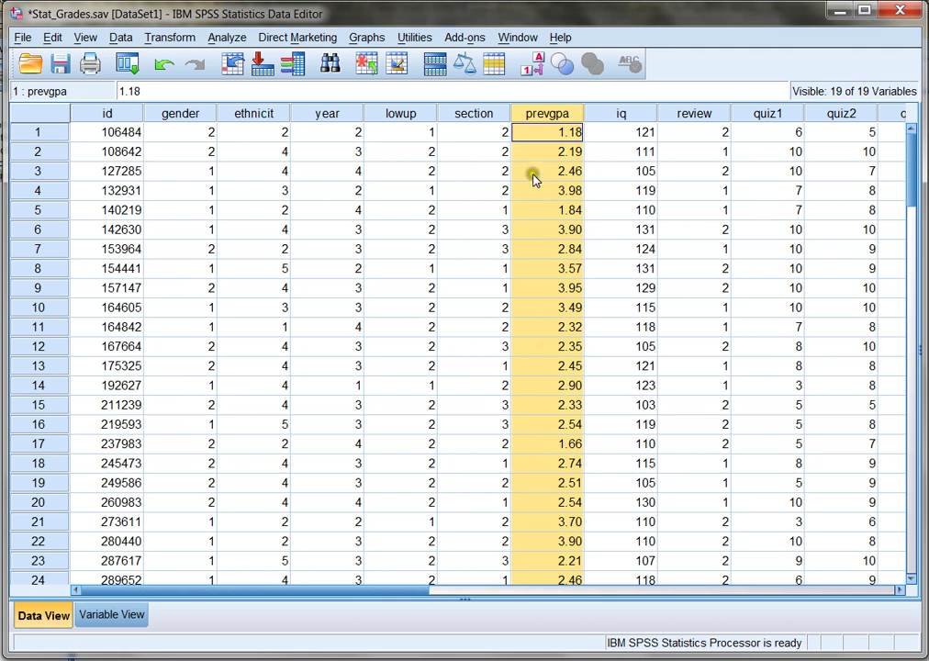
Reopen Chart Builder, drag Ethnicity out of the Slice by zone, and pick Previous GPA
left_click(372, 40)
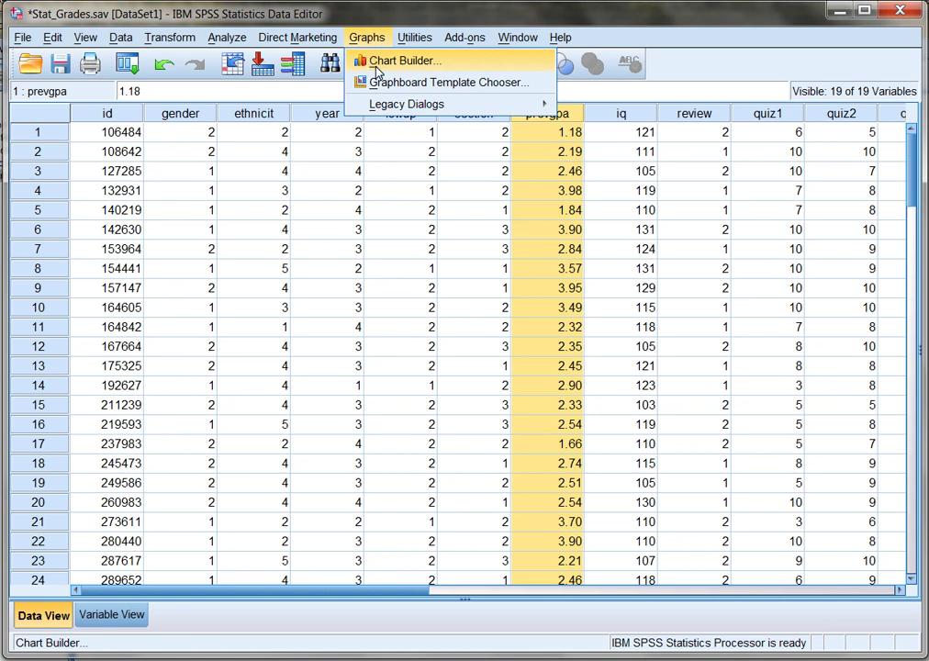
left_click(401, 61)
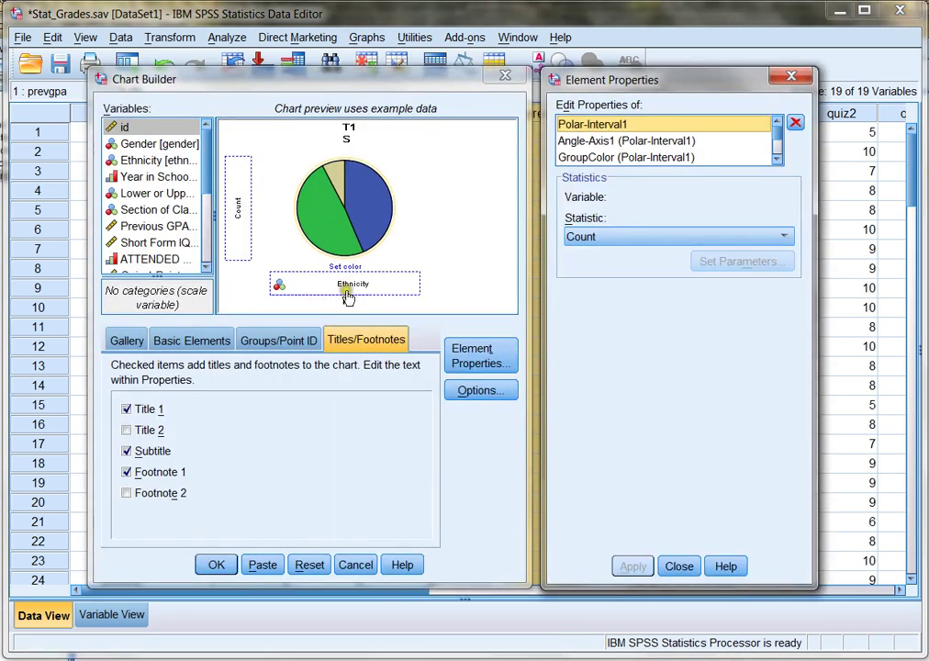
left_click_drag(280, 284, 135, 185)
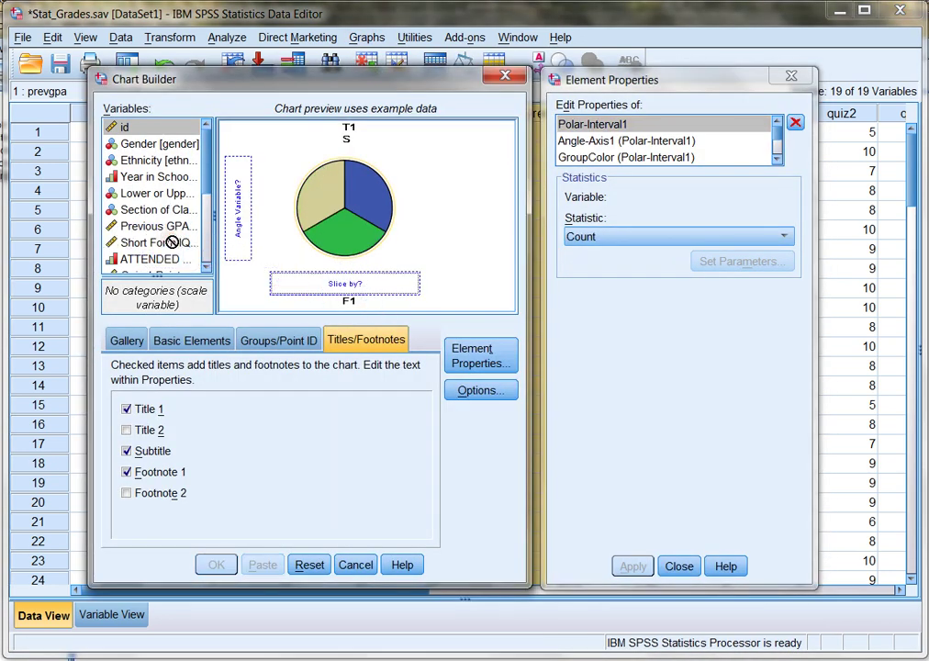
left_click(128, 342)
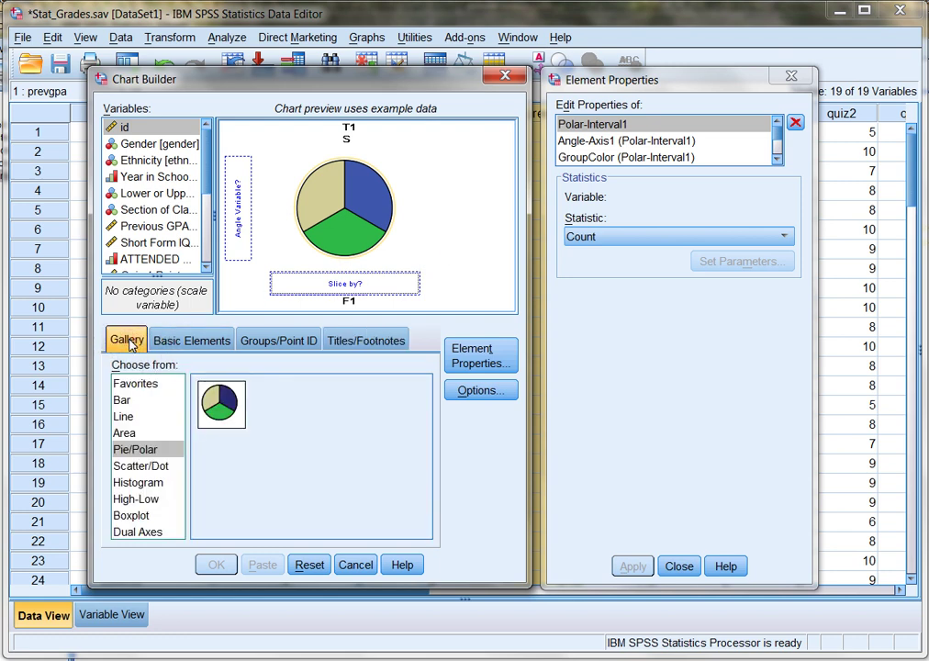
left_click(133, 226)
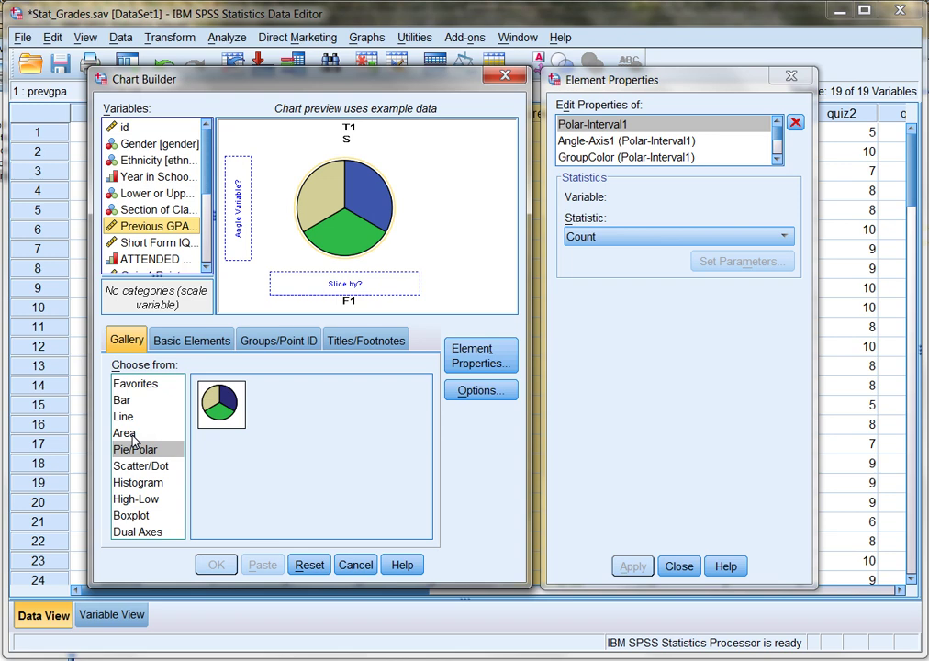
Place a simple histogram on the canvas with Previous GPA on the x-axis
left_click(136, 482)
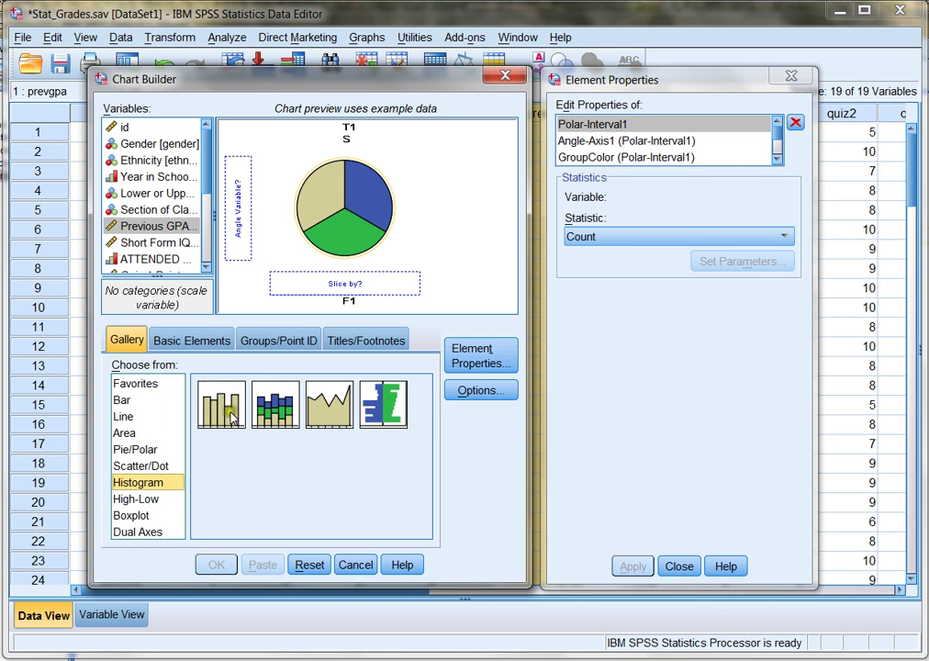
left_click_drag(226, 413, 276, 193)
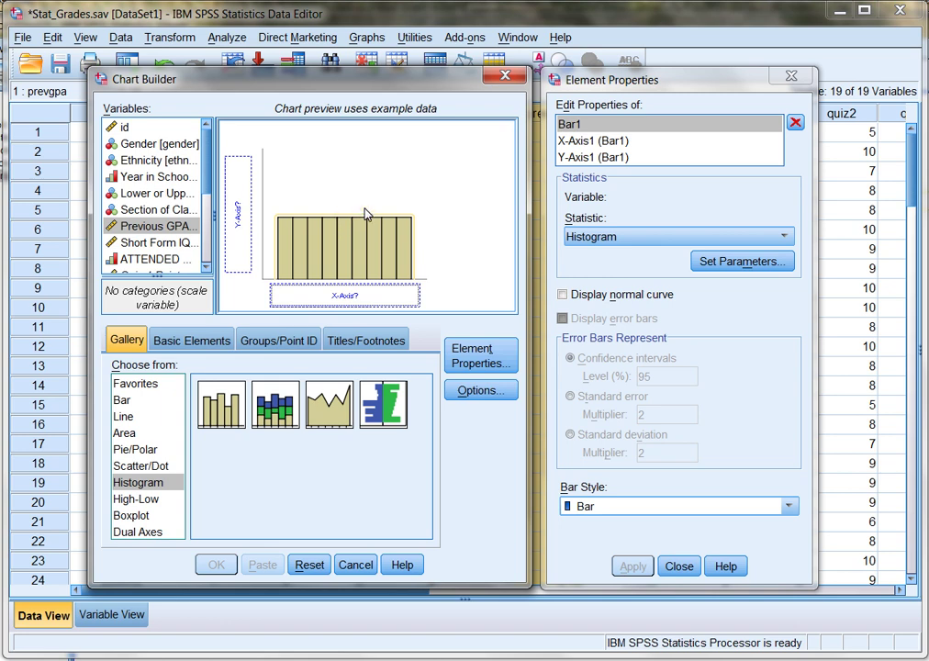
left_click(138, 227)
left_click_drag(140, 229, 313, 298)
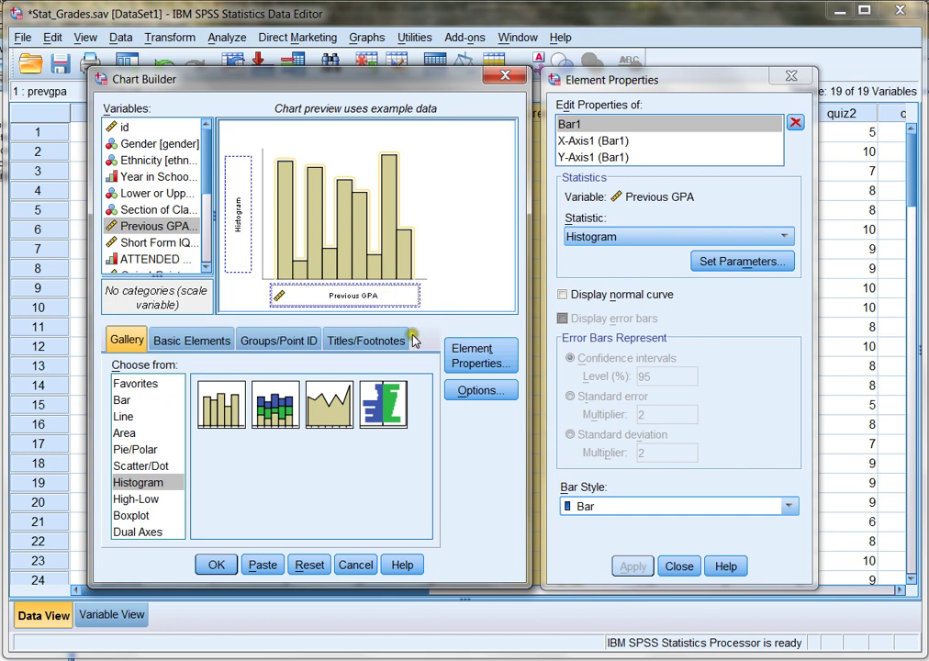
Add Title 1 and Footnote 1 to the histogram and select the X-Axis1 (Bar1) properties
left_click(353, 344)
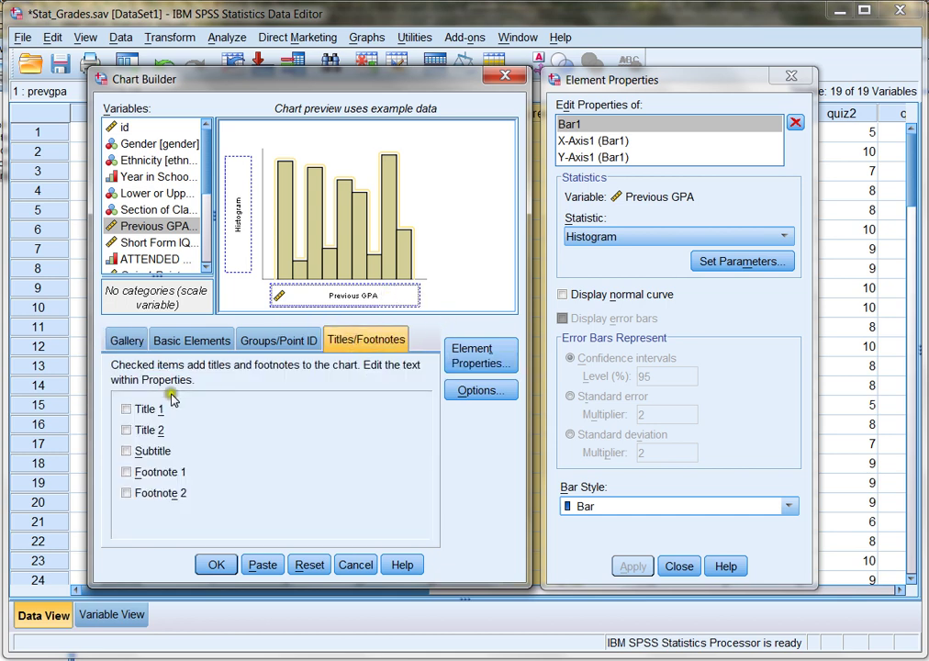
left_click(126, 410)
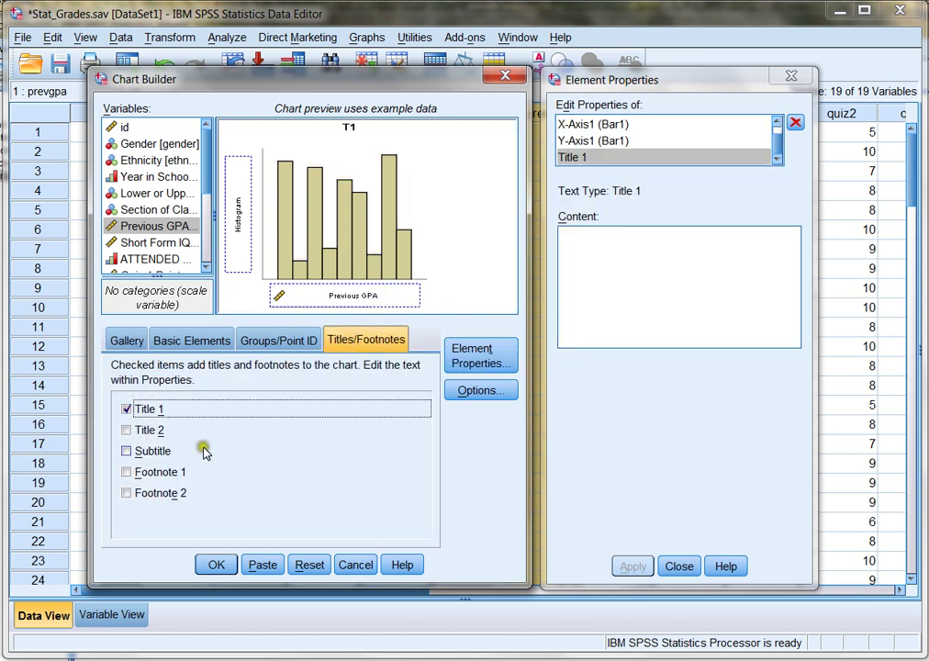
left_click(126, 473)
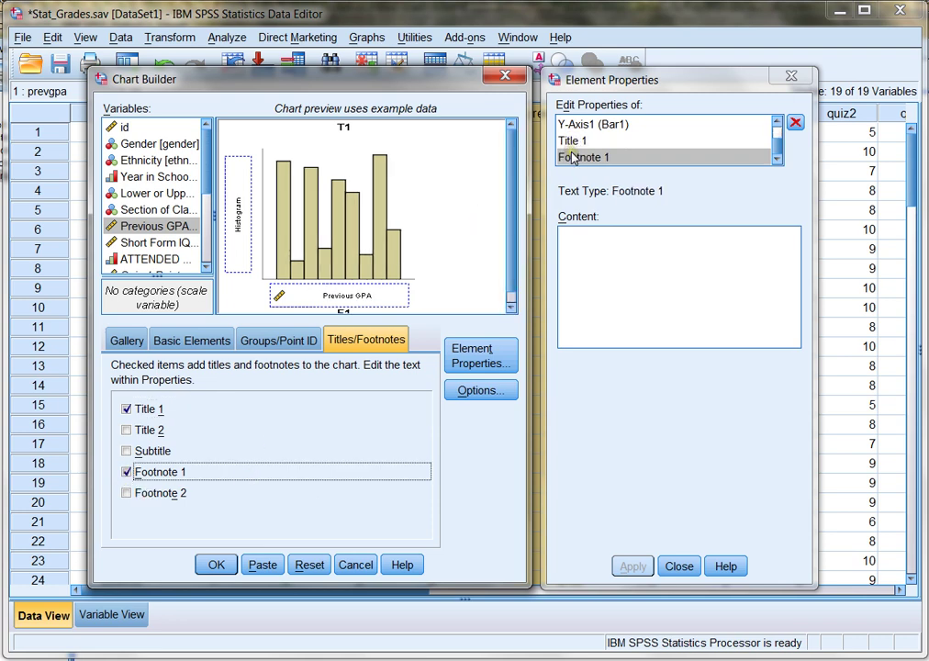
left_click(778, 123)
left_click(778, 123)
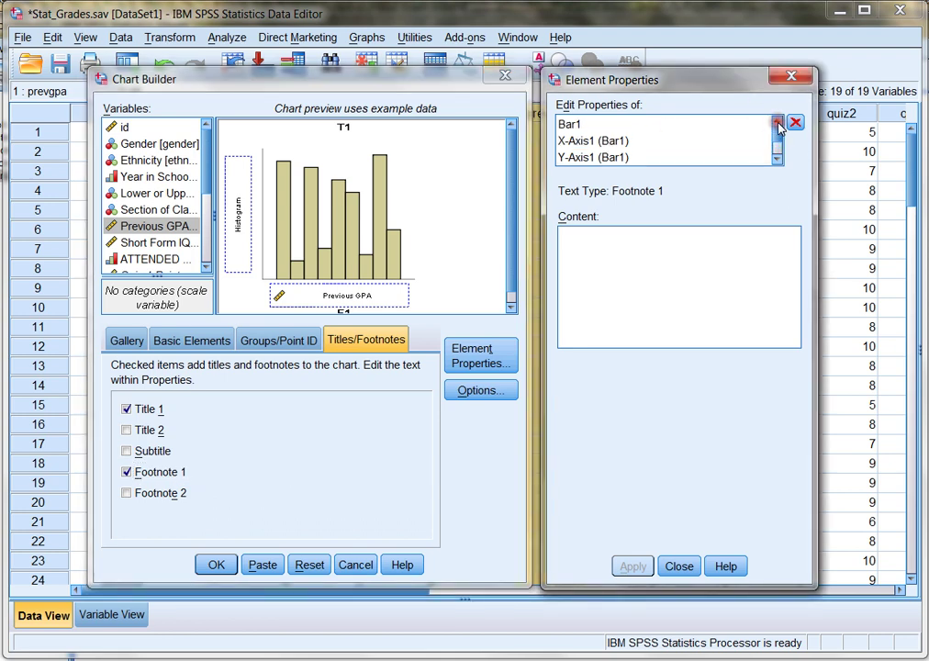
left_click(584, 142)
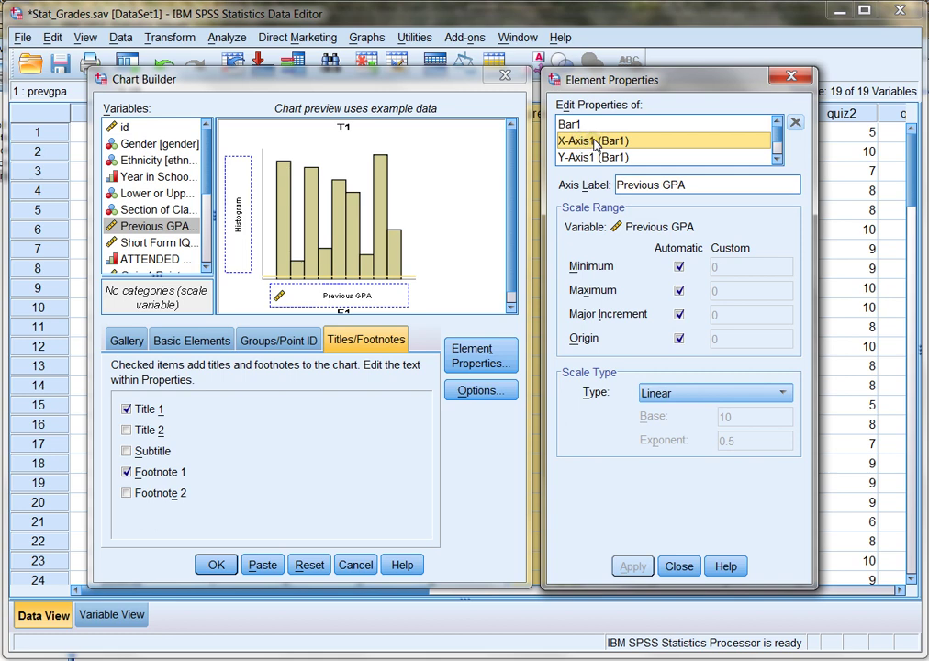
Label the x-axis 'Previous GPA for the Class' and the y-axis 'For the Students'
left_click(699, 185)
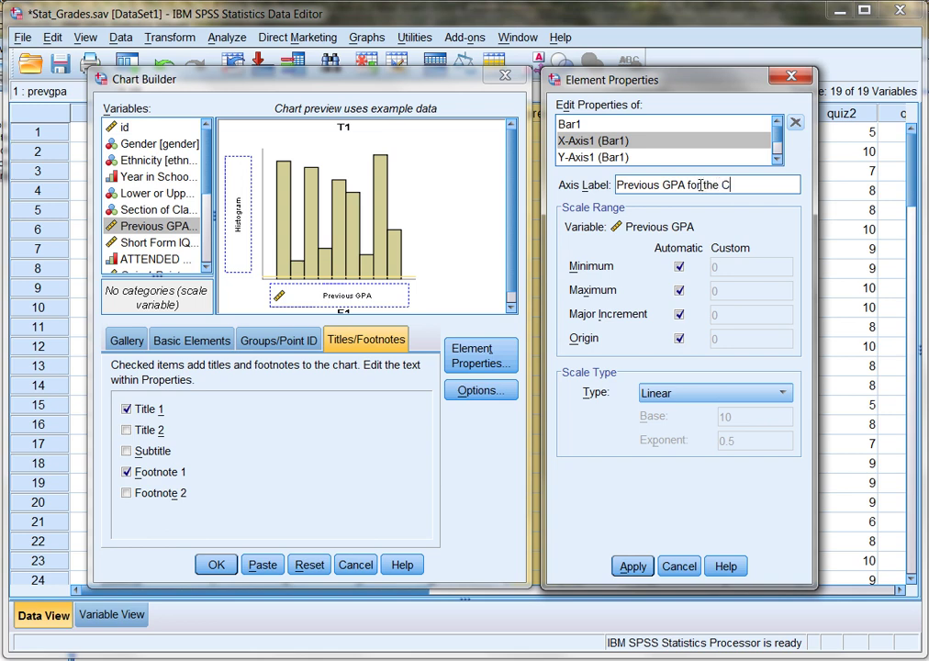
left_click(642, 567)
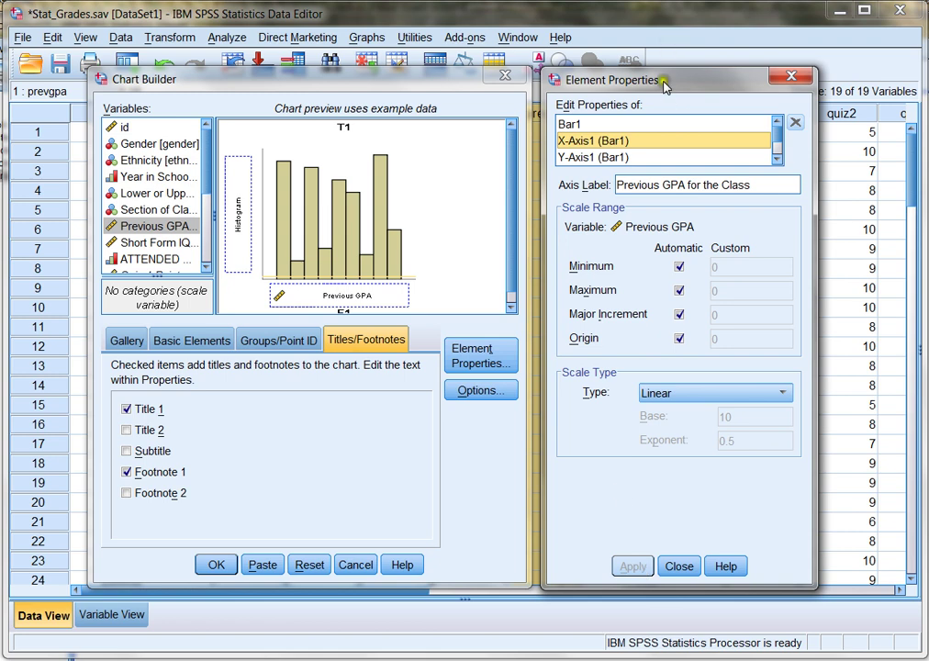
left_click(633, 158)
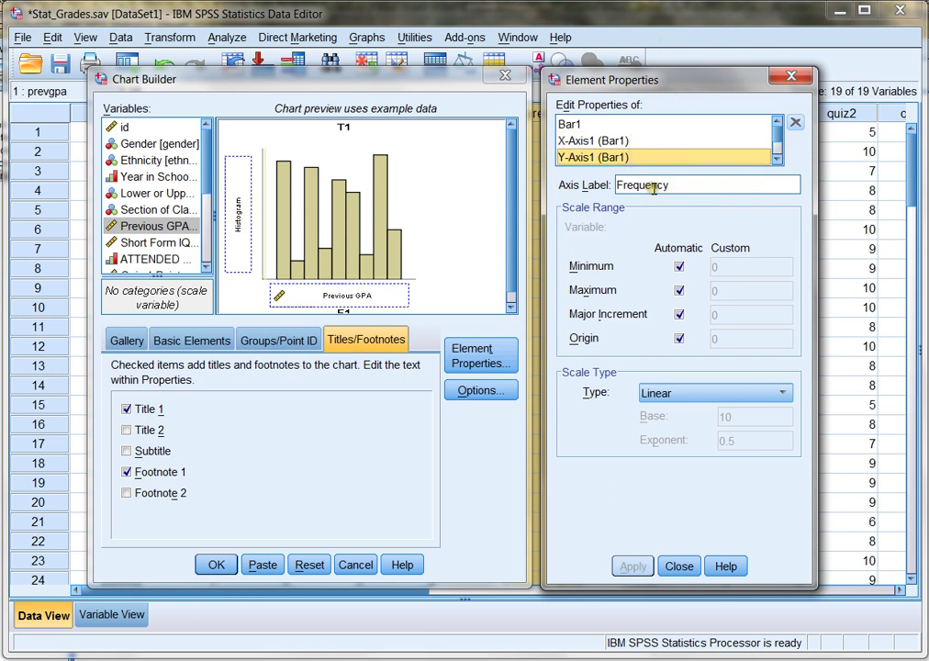
double_click(621, 184)
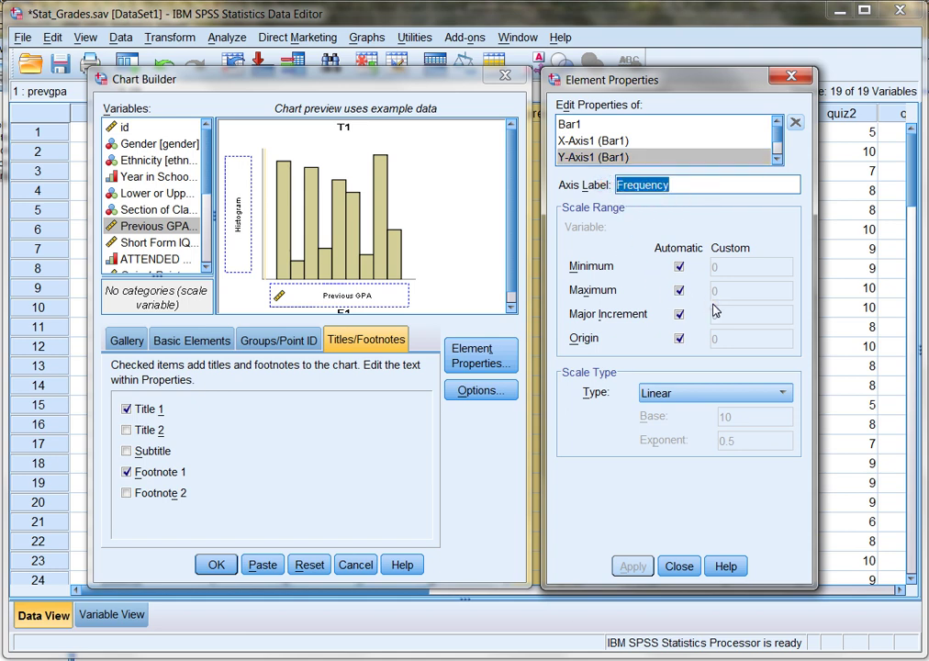
type("For the Students")
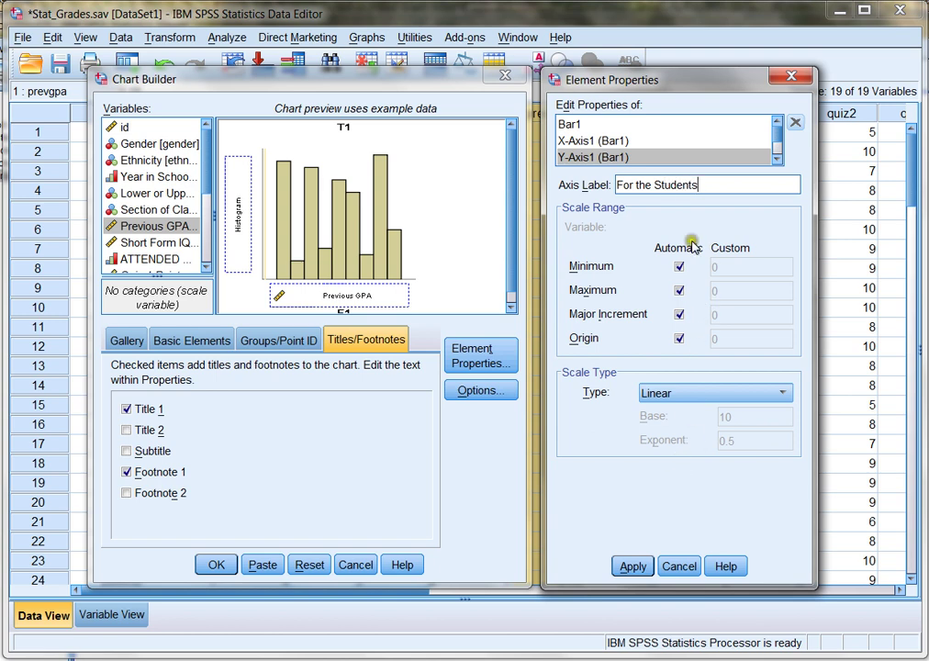
left_click(633, 566)
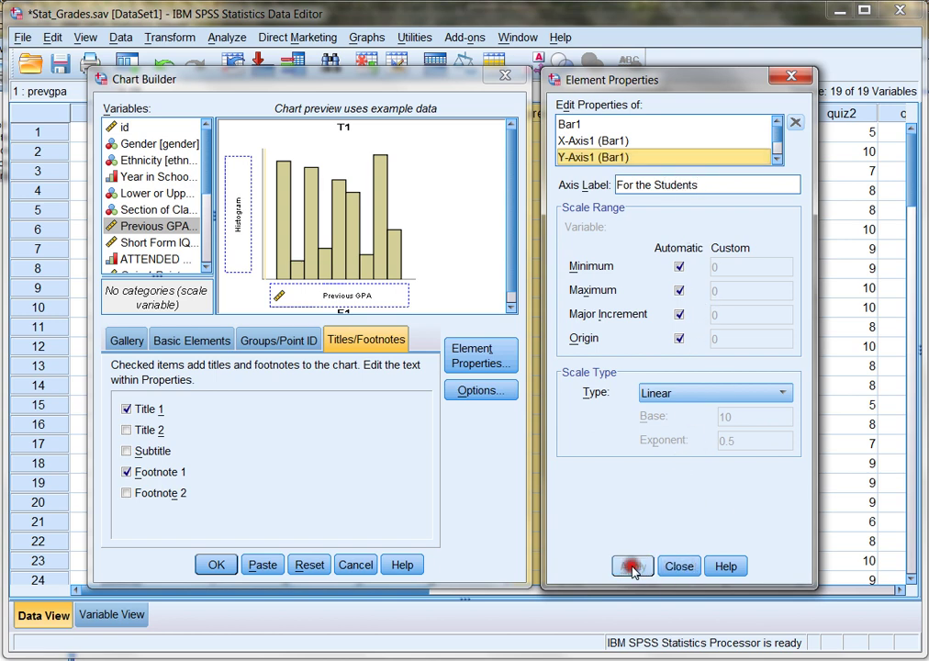
Title the chart 'Previous GPA for the Class of Students', add an author footnote, and generate it
left_click(777, 157)
left_click(619, 160)
left_click(630, 237)
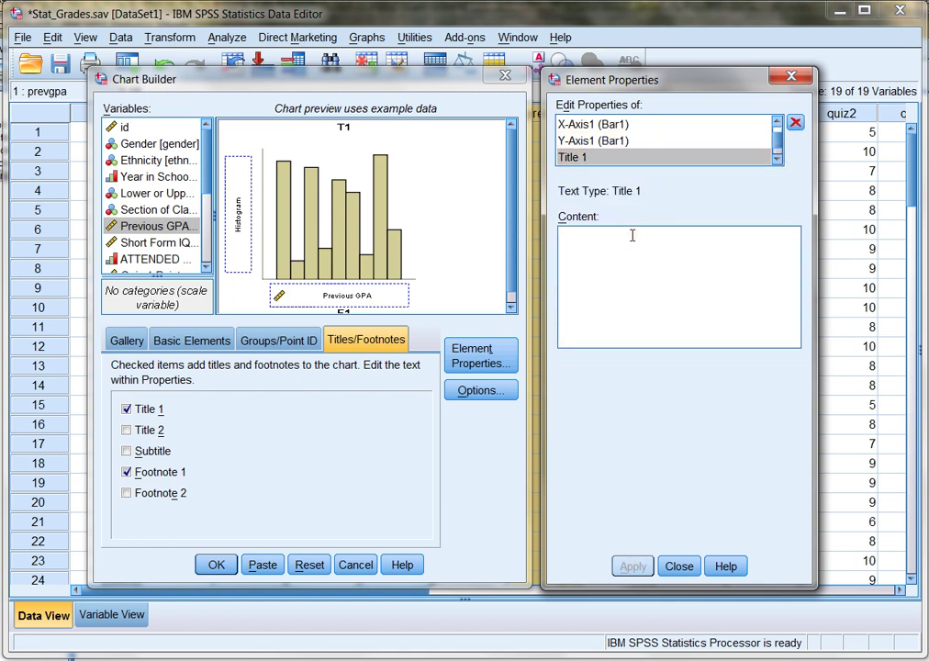
type("Pre")
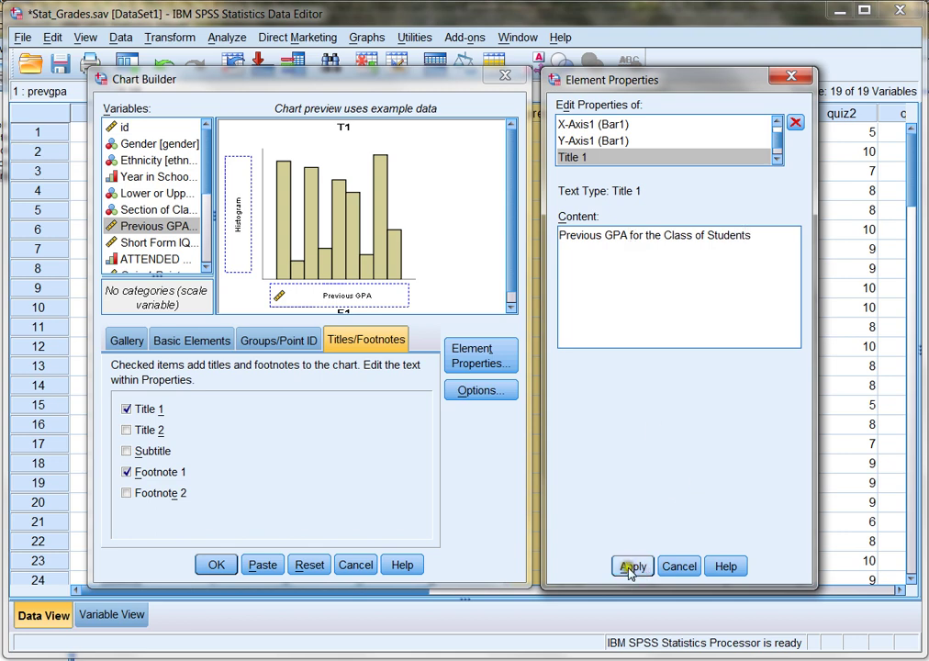
left_click(630, 567)
left_click(777, 158)
left_click(648, 157)
left_click(623, 308)
type("by Ami Gates")
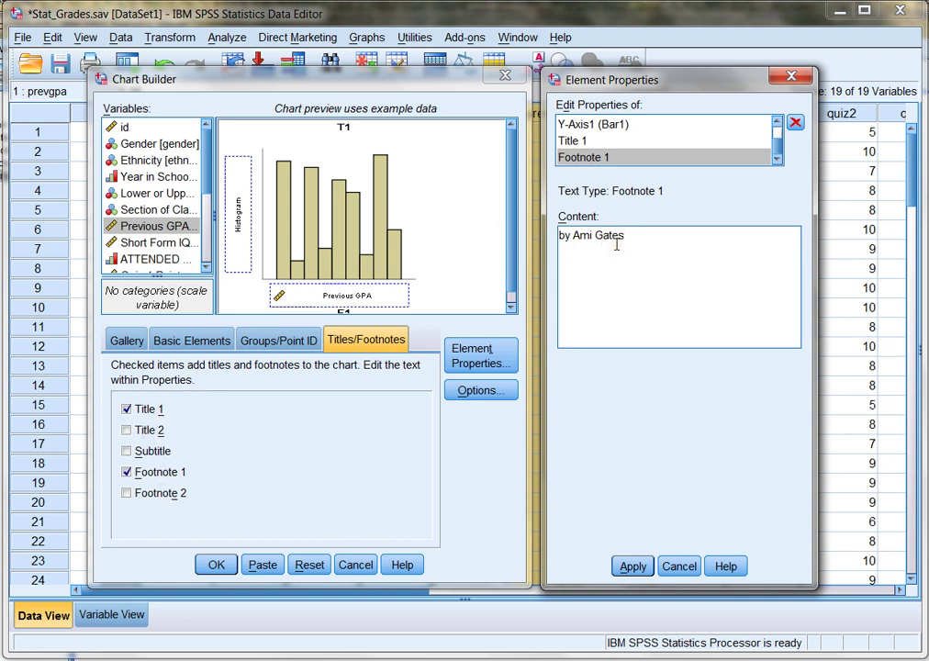
left_click(630, 567)
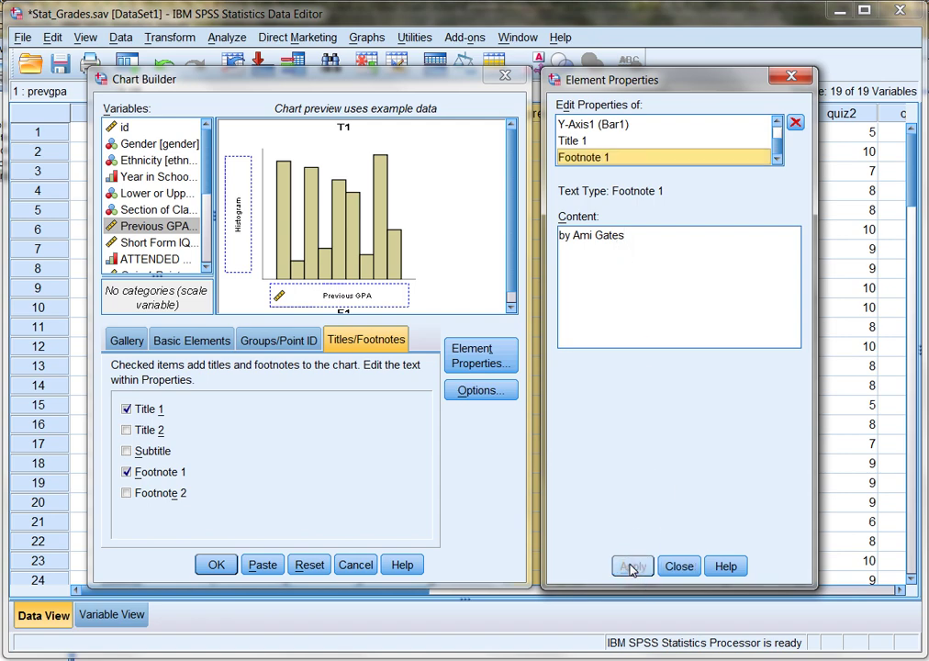
left_click(217, 566)
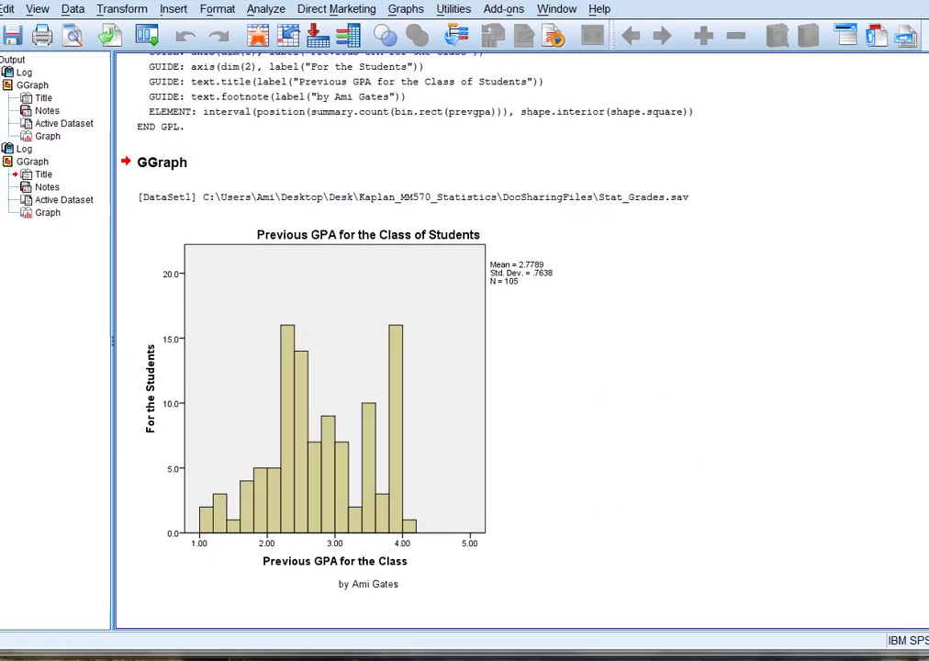
Check the GPA histogram in the Viewer, then return to the Stat_Grades data grid
left_click(287, 223)
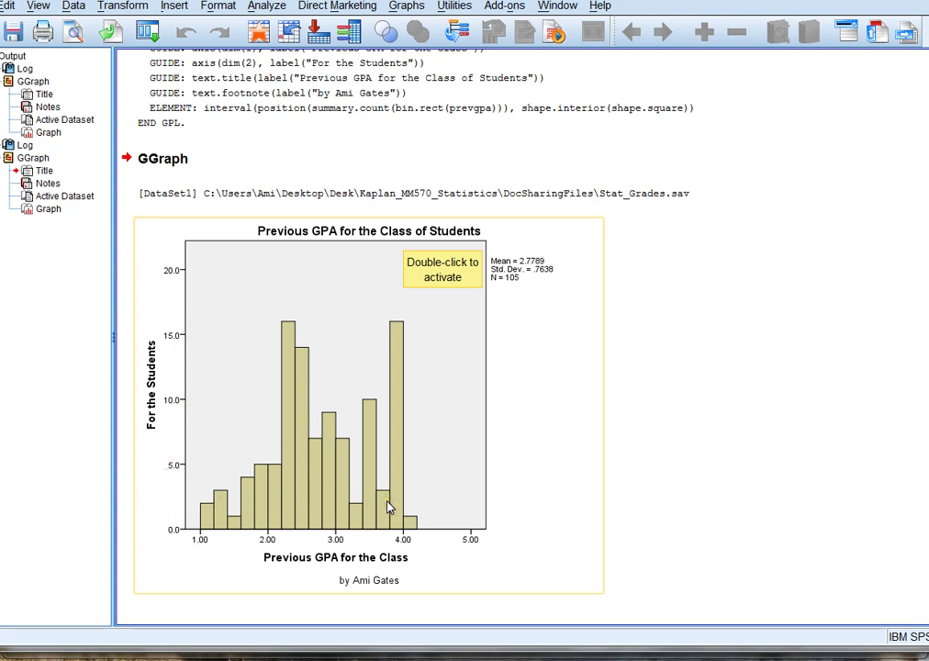
left_click(280, 505)
left_click(664, 413)
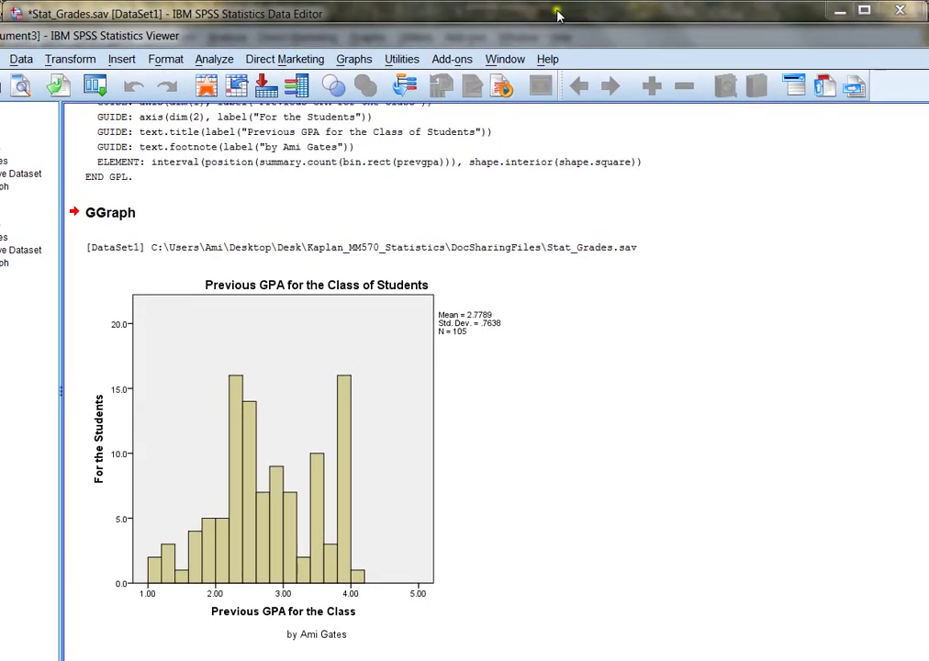
left_click(562, 17)
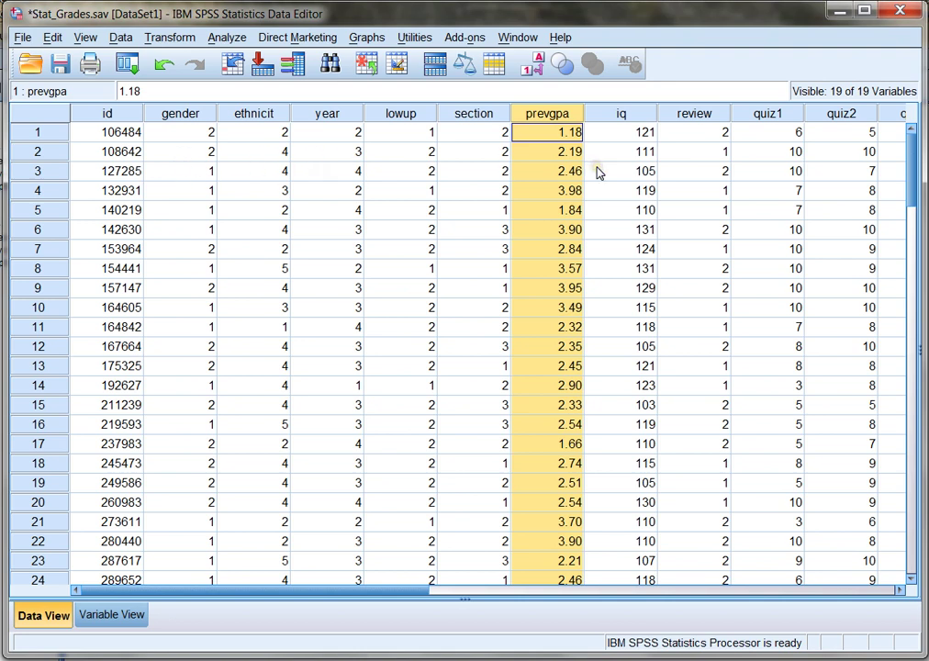
Reopen Chart Builder, remove Previous GPA from the x-axis, and place a simple bar chart on the canvas
left_click(367, 39)
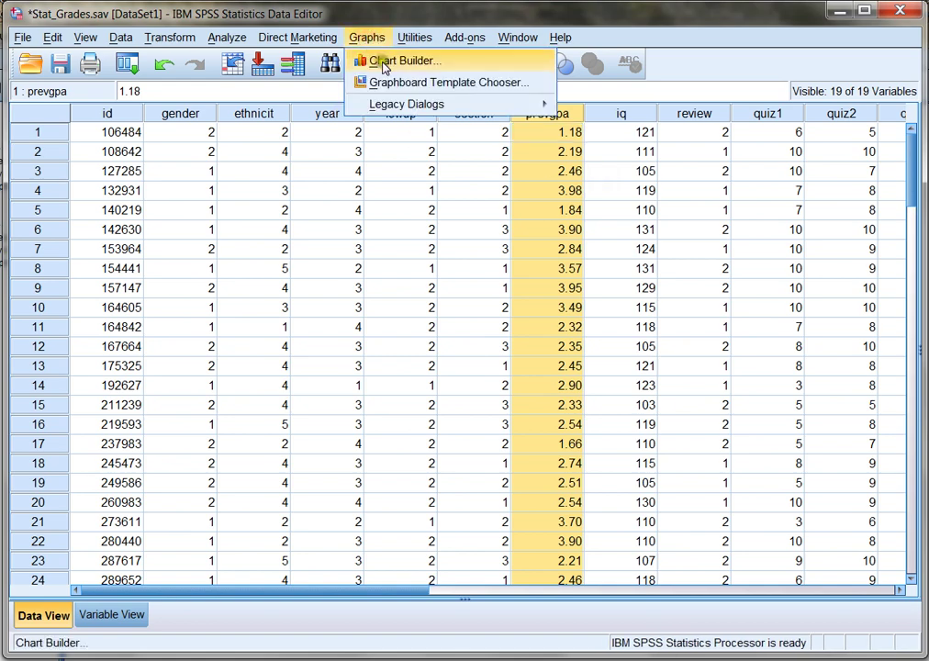
left_click(384, 61)
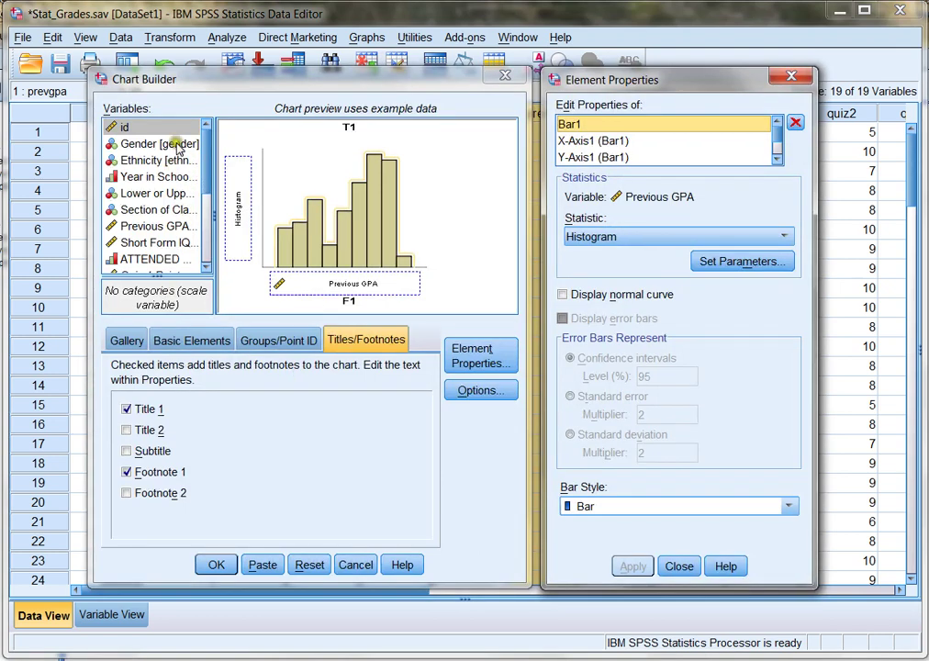
left_click(108, 143)
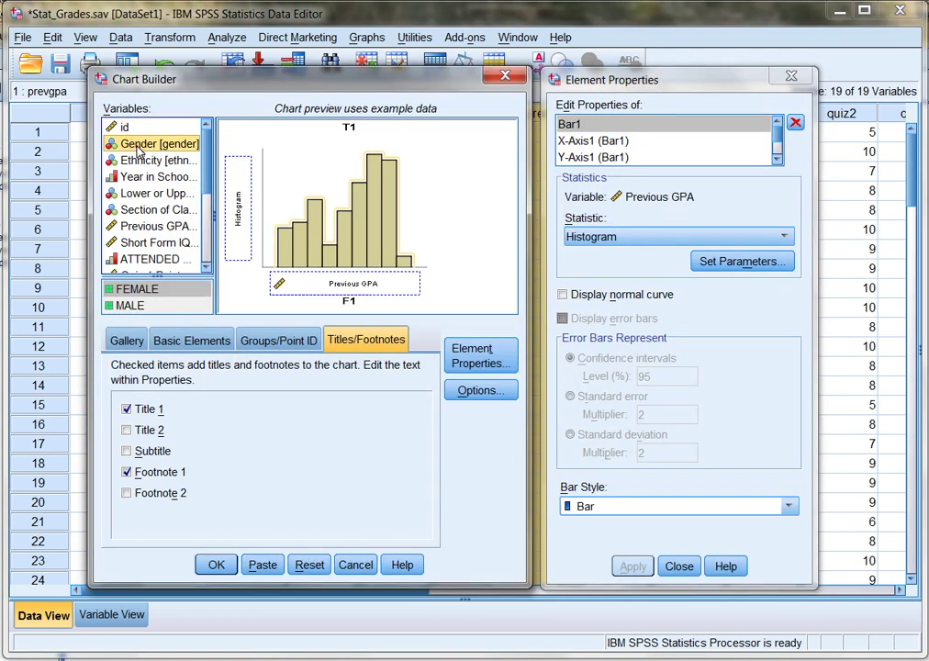
left_click_drag(206, 176, 204, 202)
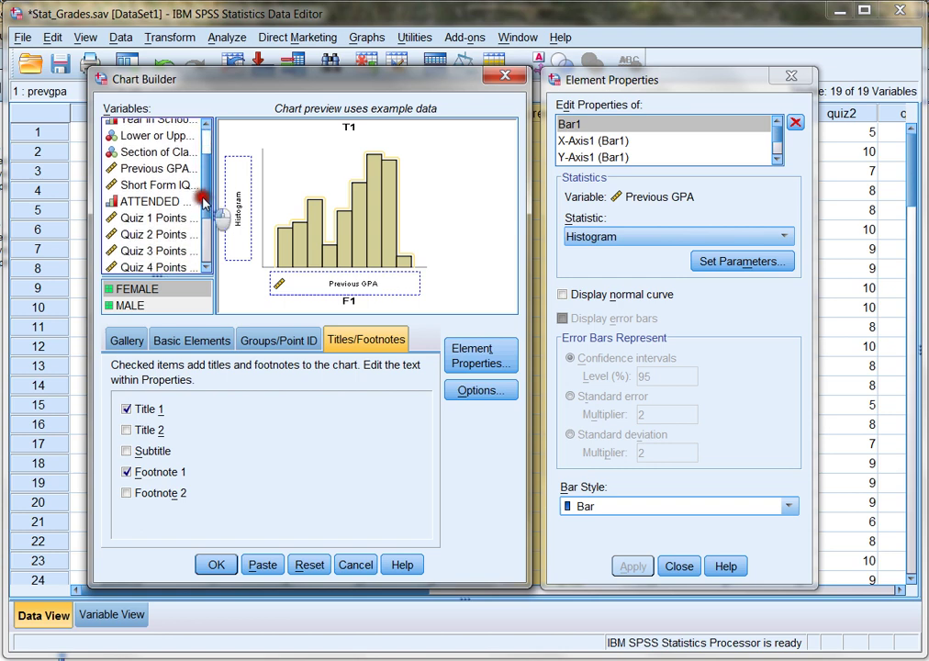
left_click(154, 219)
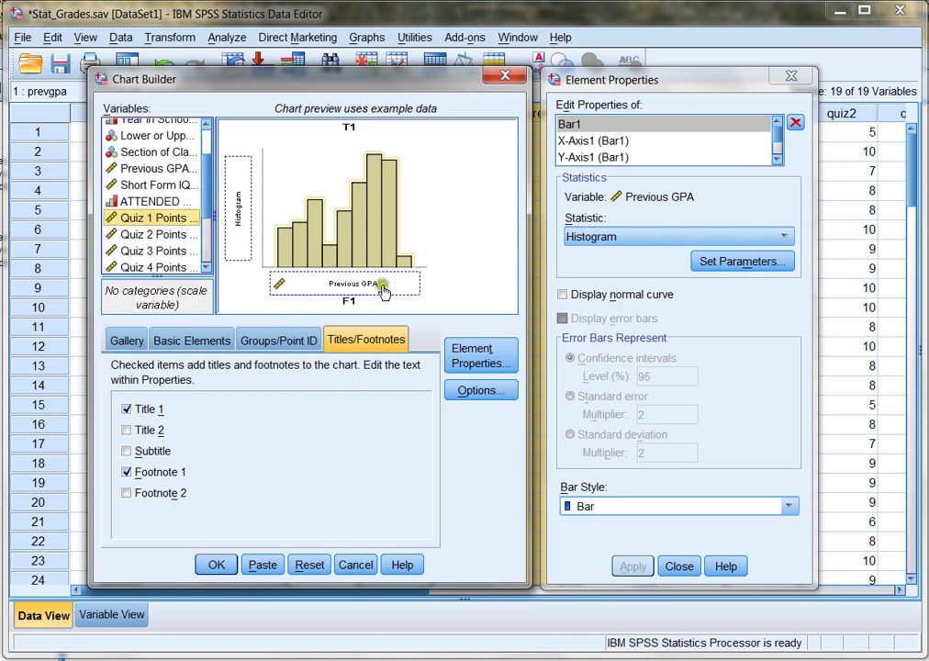
left_click_drag(349, 283, 154, 189)
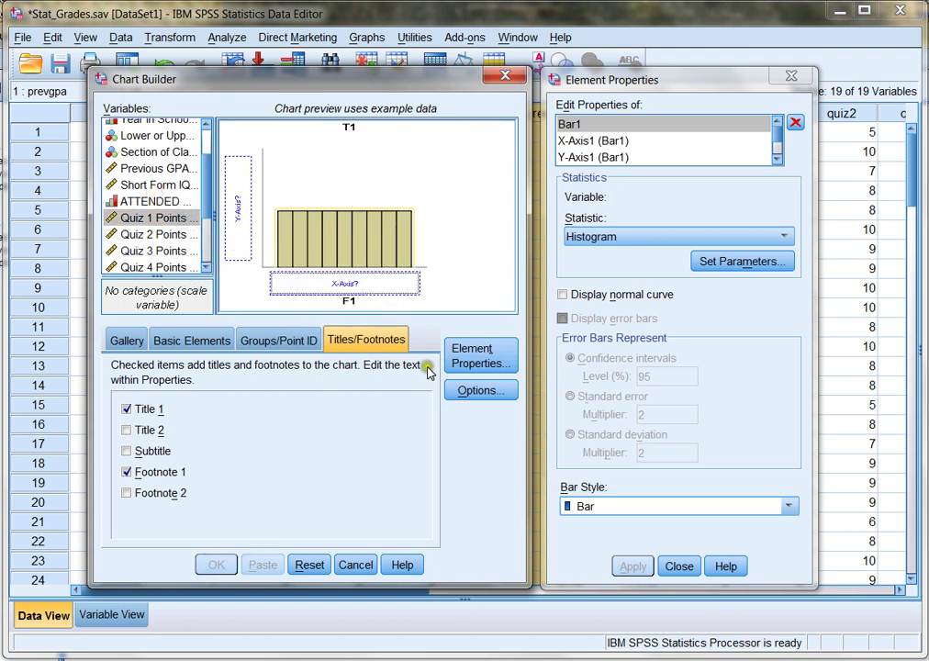
left_click(125, 341)
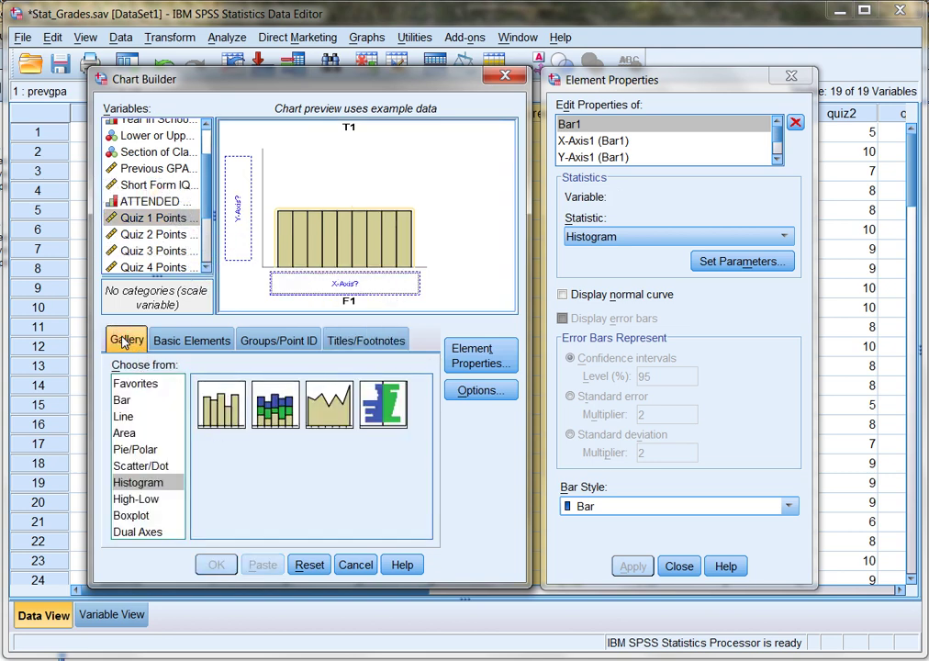
left_click(123, 400)
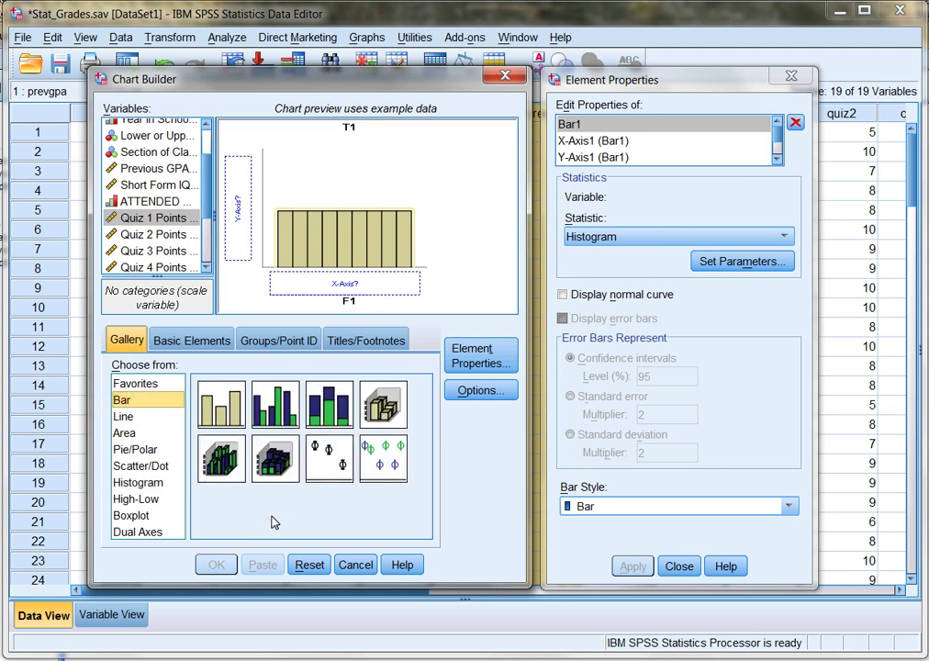
left_click_drag(229, 404, 342, 244)
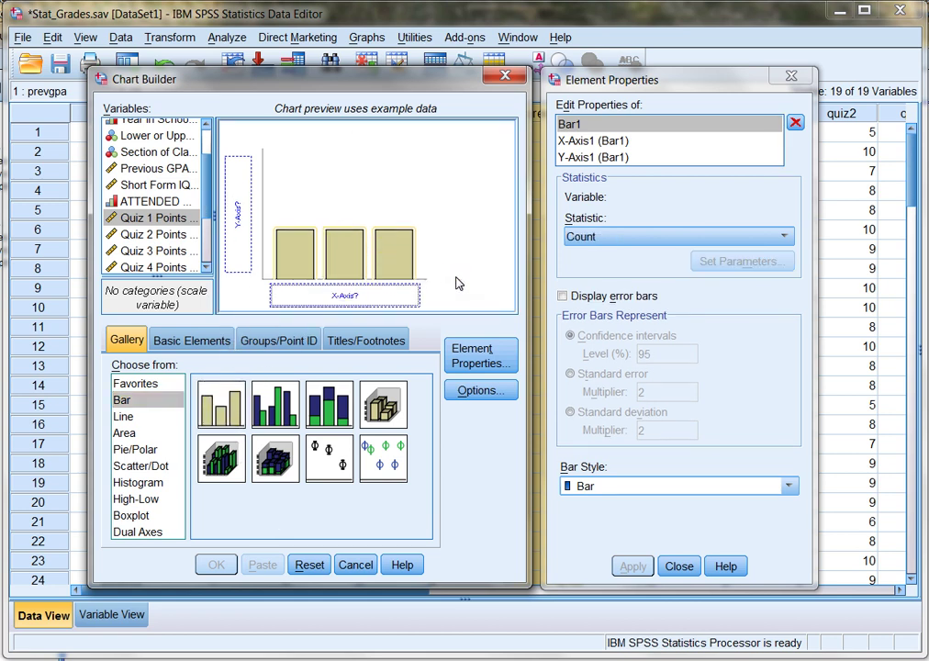
Put Gender on the x-axis and Quiz 1 Points on the y-axis of the bar chart
left_click(209, 192)
left_click_drag(209, 193, 208, 129)
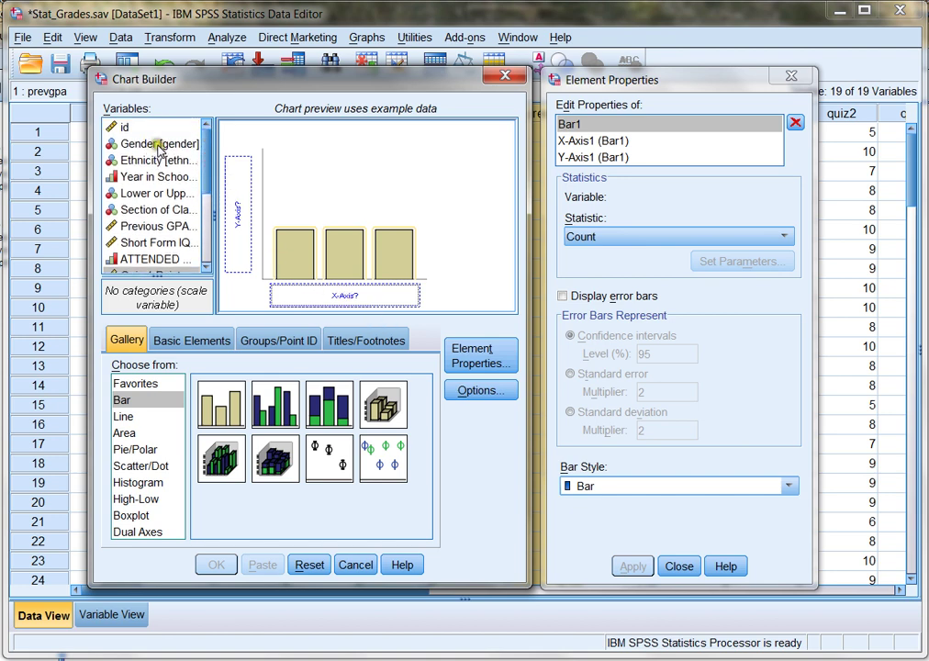
left_click_drag(157, 149, 328, 292)
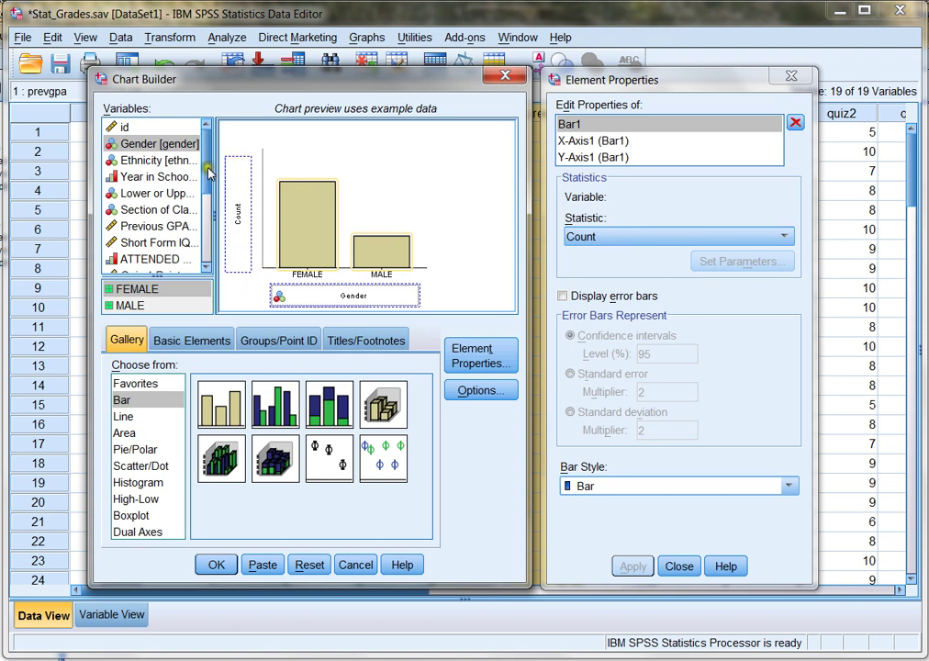
scroll(225, 184, "down", 2)
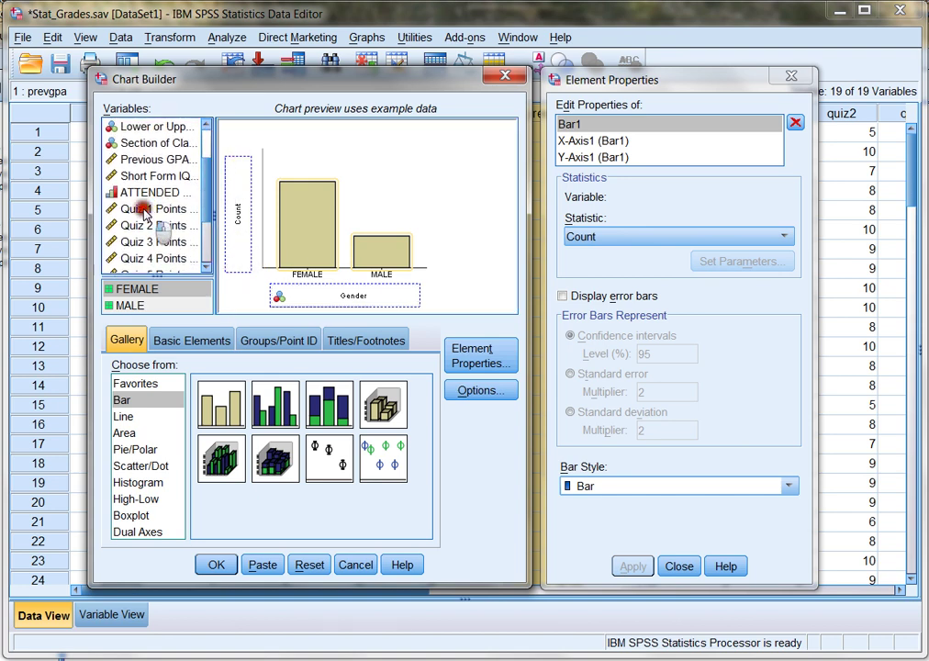
left_click_drag(115, 208, 235, 211)
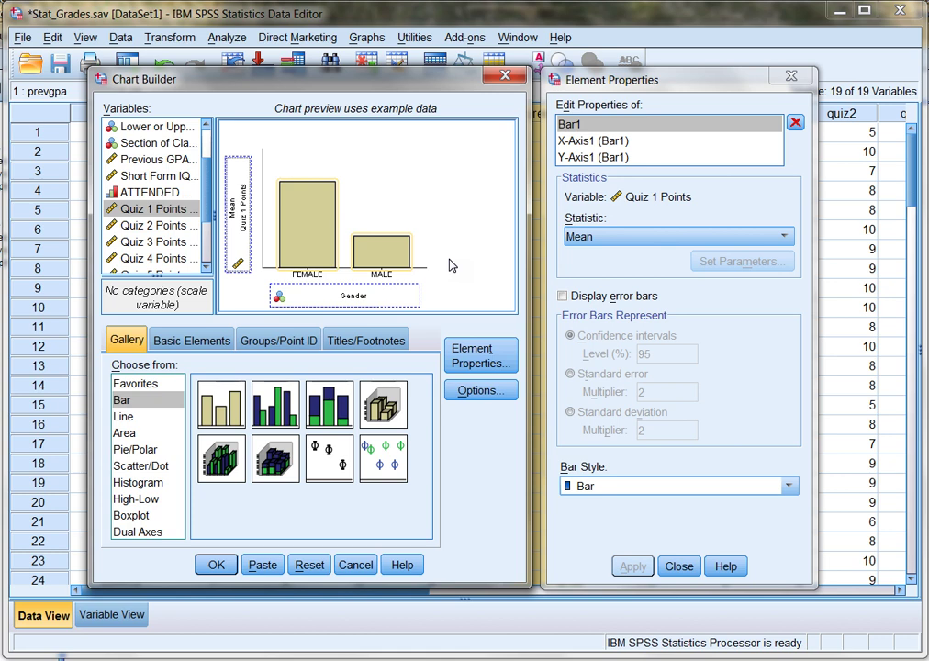
Enable Title 1 and Footnote 1, and label the x-axis 'Gender (Male or Female)'
left_click(371, 339)
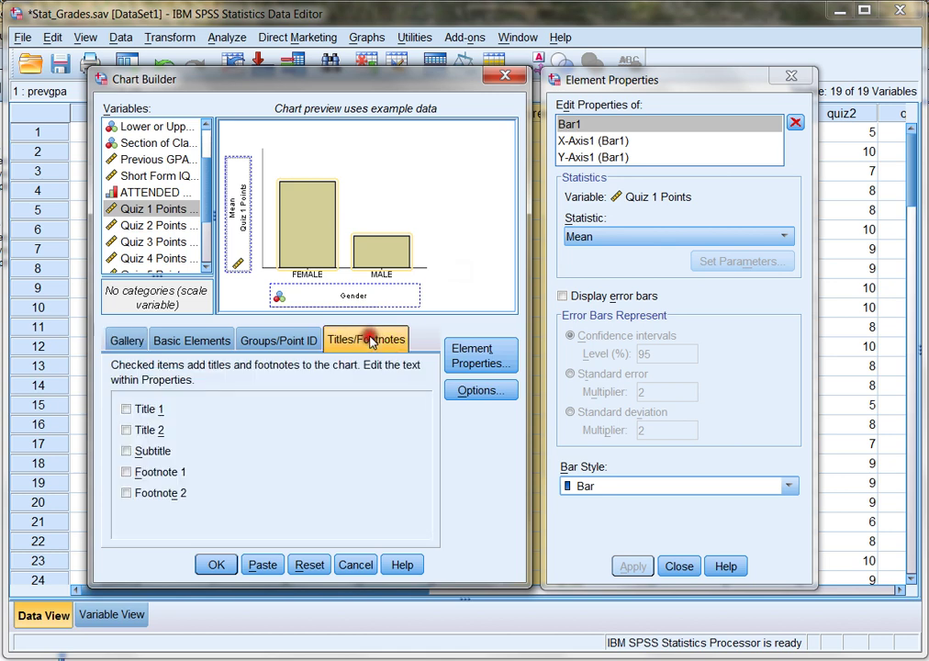
left_click(125, 409)
left_click(126, 472)
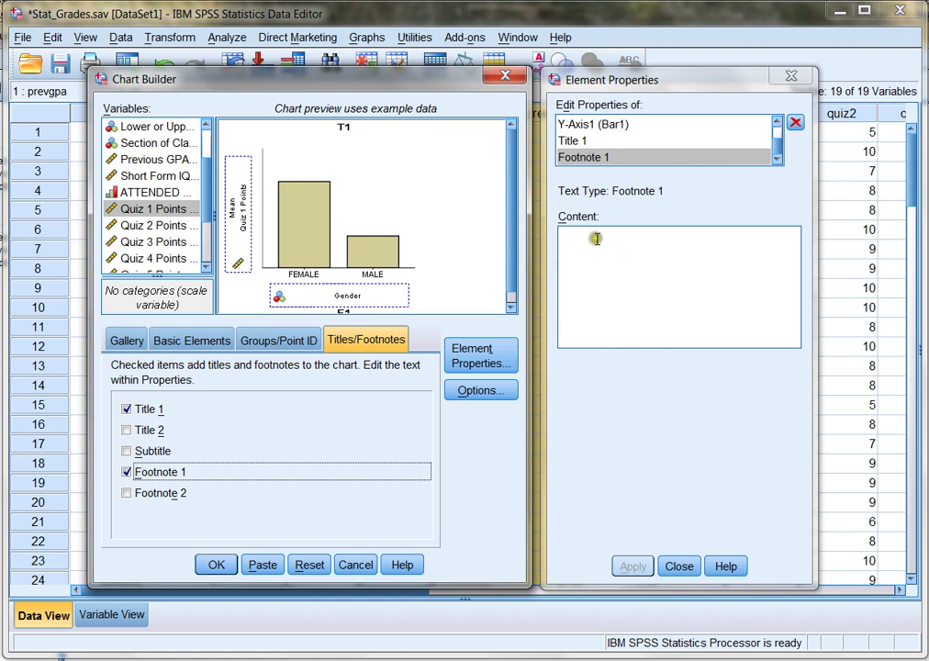
left_click(775, 123)
left_click(776, 123)
left_click(592, 142)
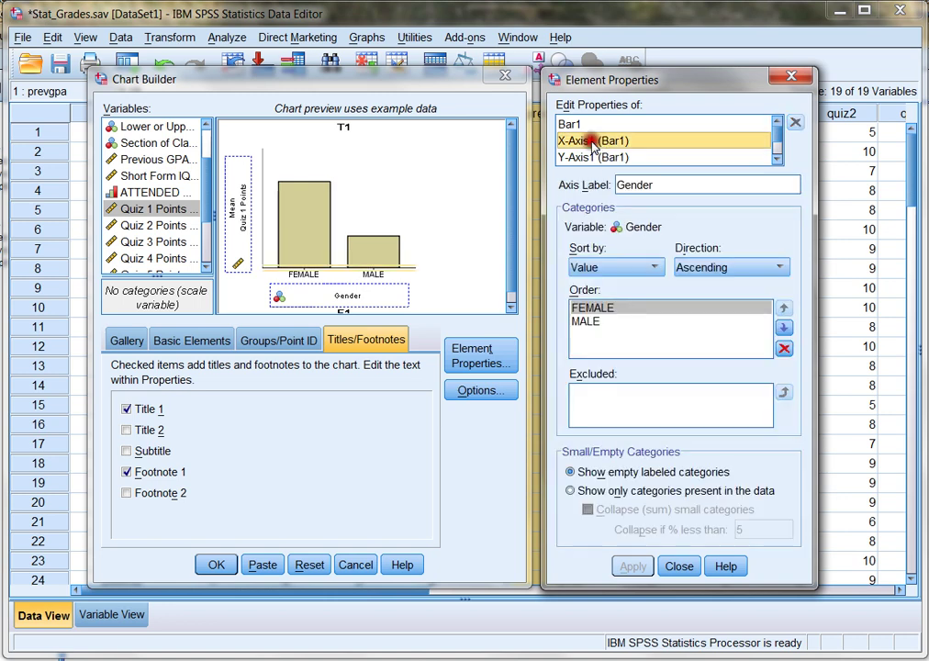
left_click(681, 186)
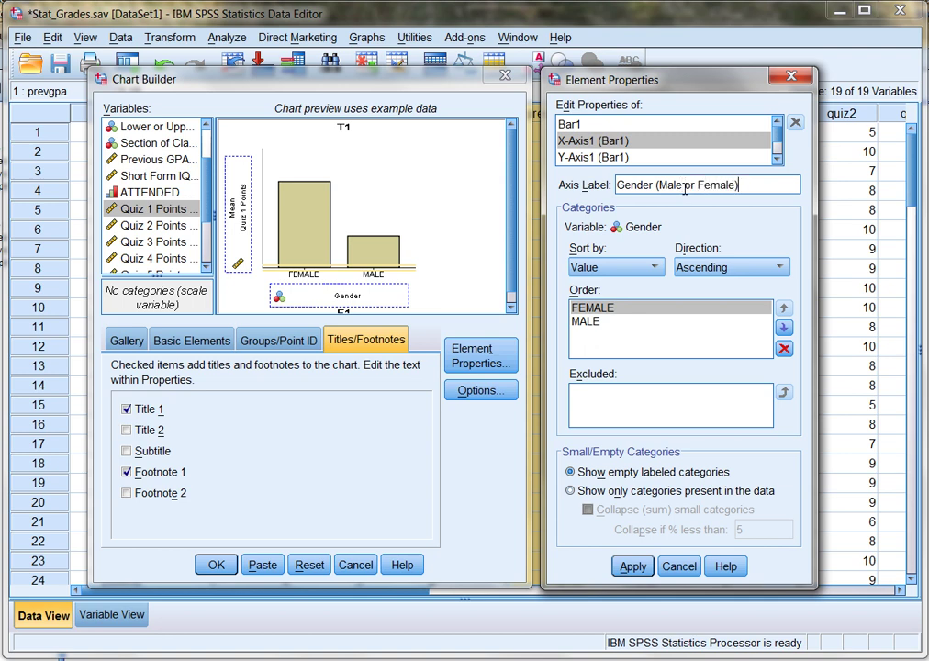
left_click(623, 564)
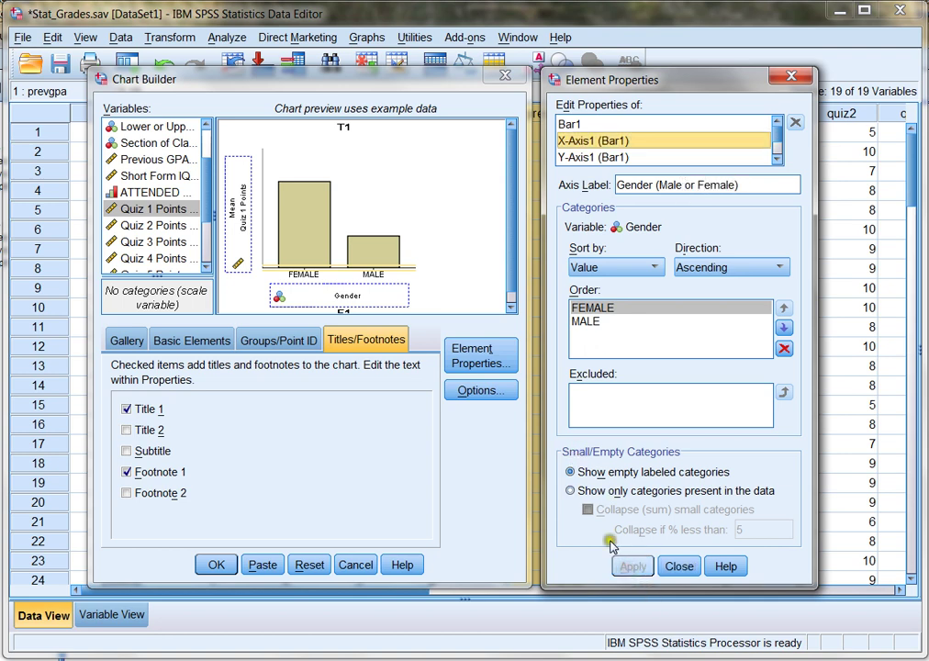
Set the chart's Title 1 to 'Quiz 1 Points by Gender'
left_click(595, 156)
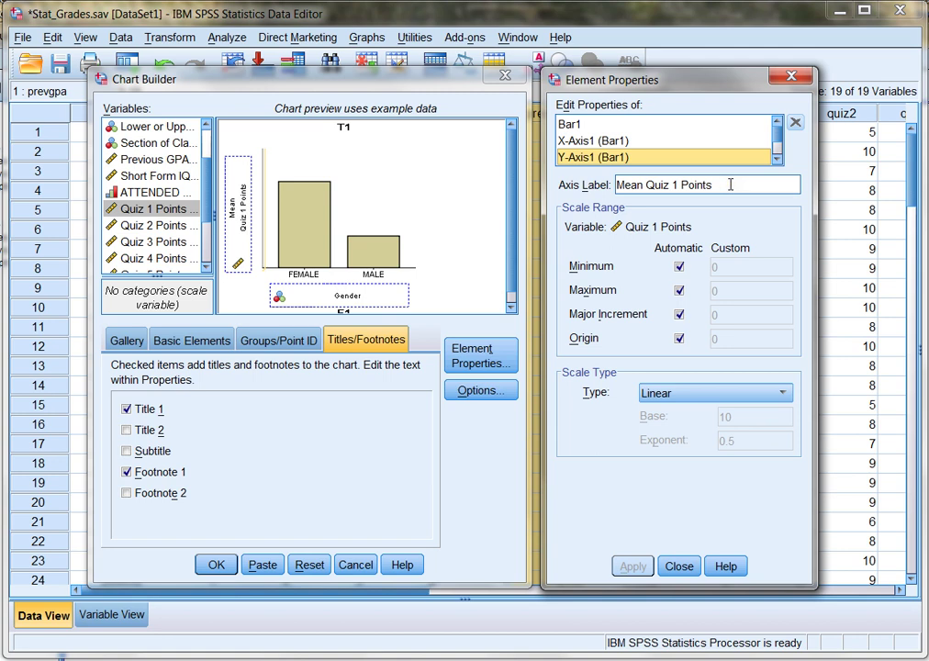
left_click(779, 161)
left_click(766, 157)
left_click(630, 267)
type("Quiz 1 Points by Gender")
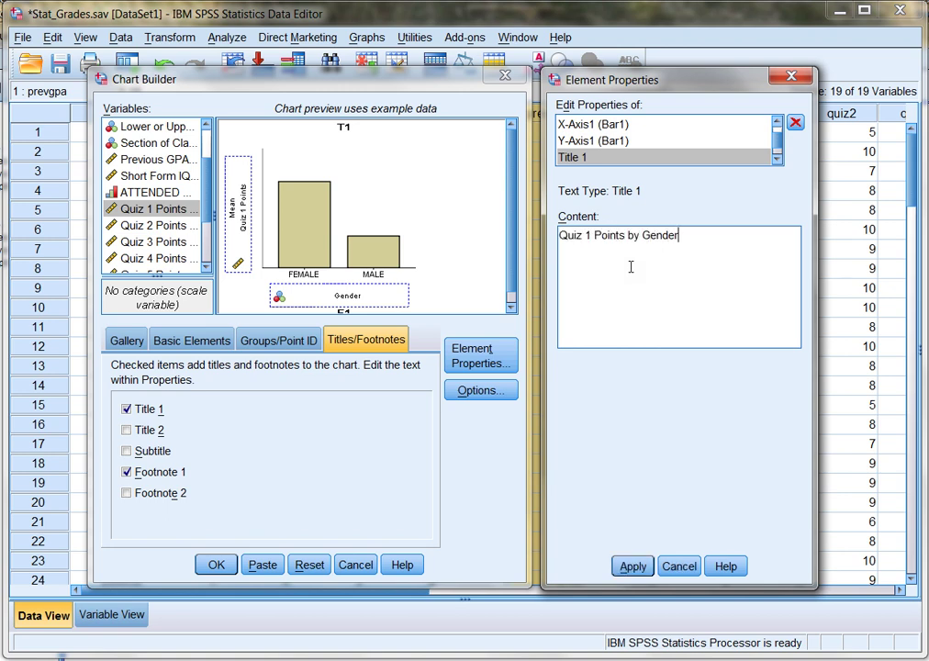
left_click(628, 566)
Set Footnote 1 to 'using dataset Stat_Grades.sav' and create the bar chart
left_click(777, 158)
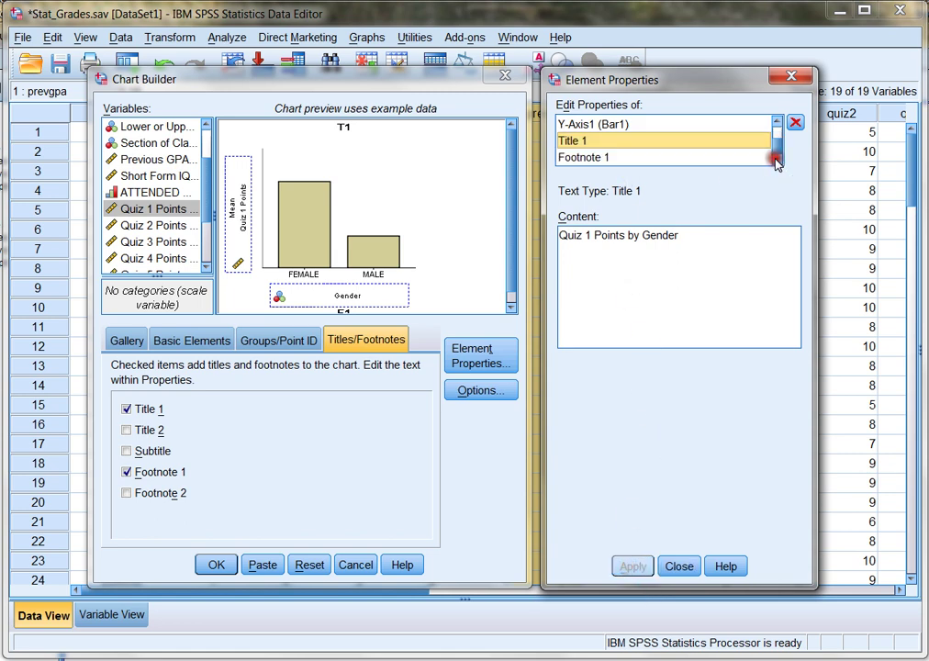
left_click(606, 158)
left_click(612, 236)
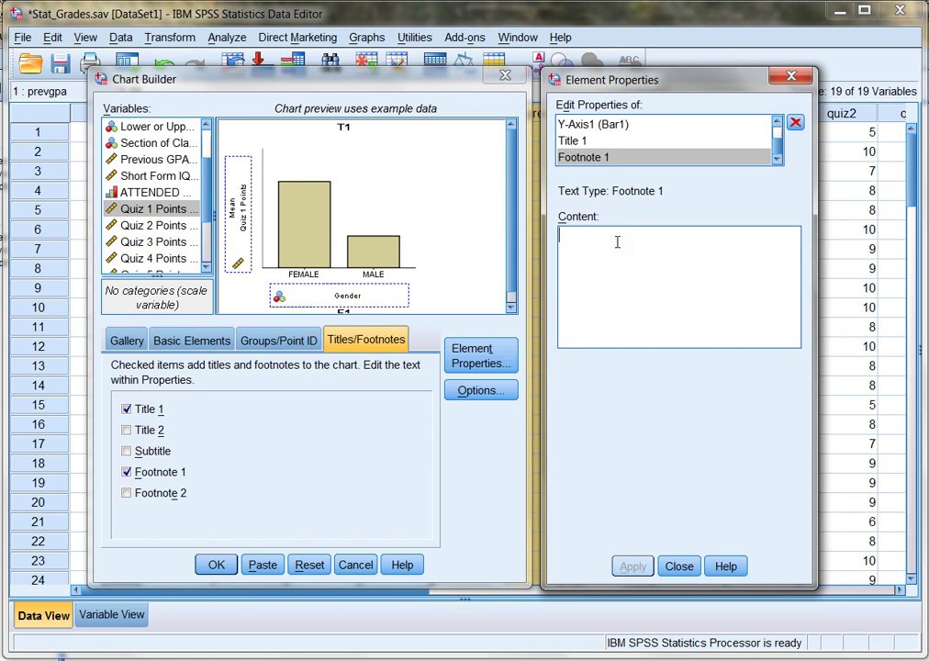
type("using dataset Stat_Grades.sav")
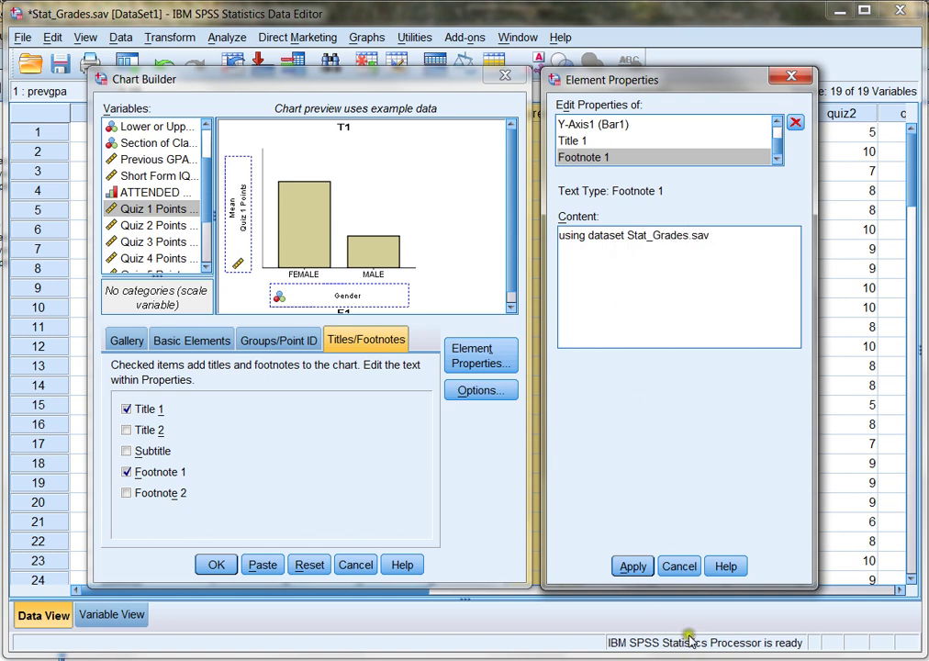
left_click(634, 569)
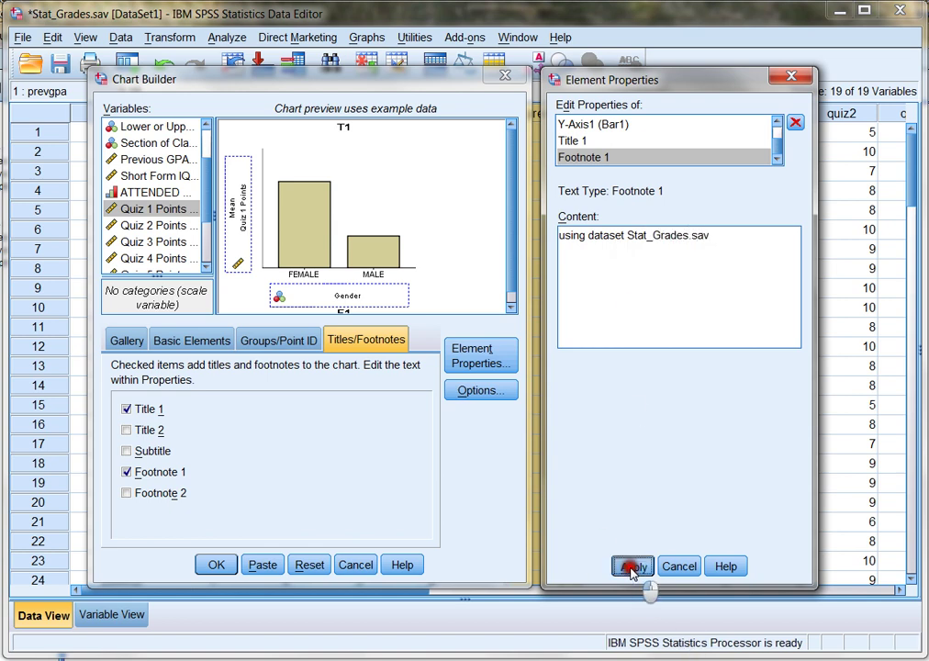
left_click(216, 565)
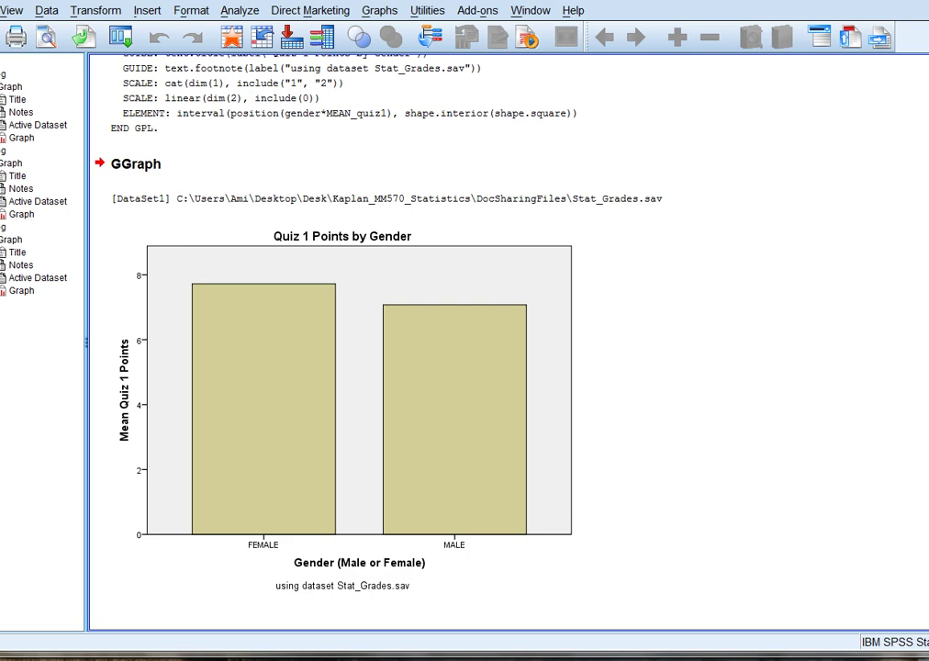
Switch back to the Stat_Grades.sav Data Editor window
left_click(485, 7)
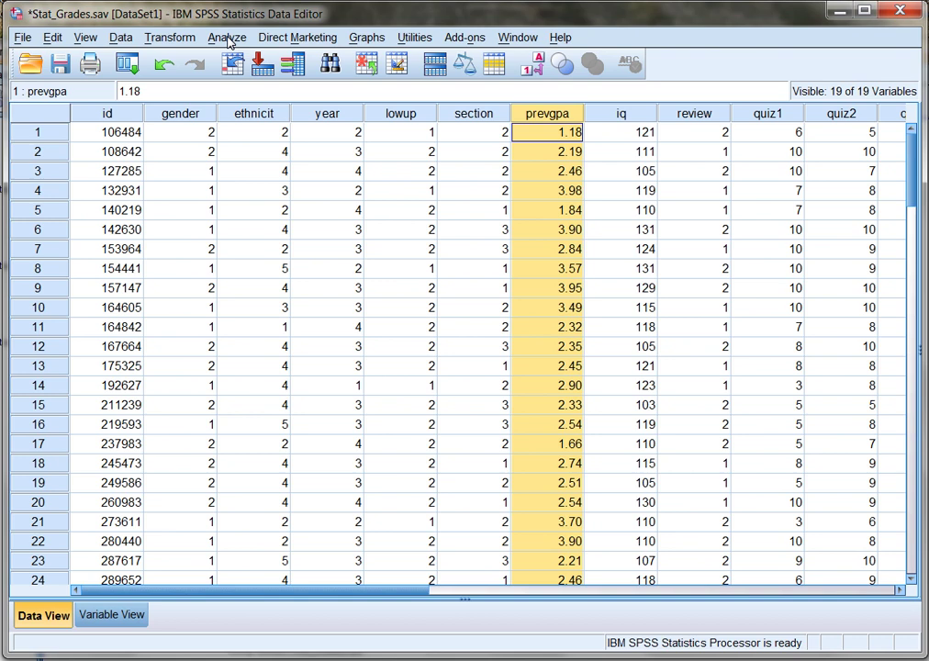
Open Analyze > Descriptive Statistics > Frequencies with Quiz 1–5 Points as variables
left_click(228, 37)
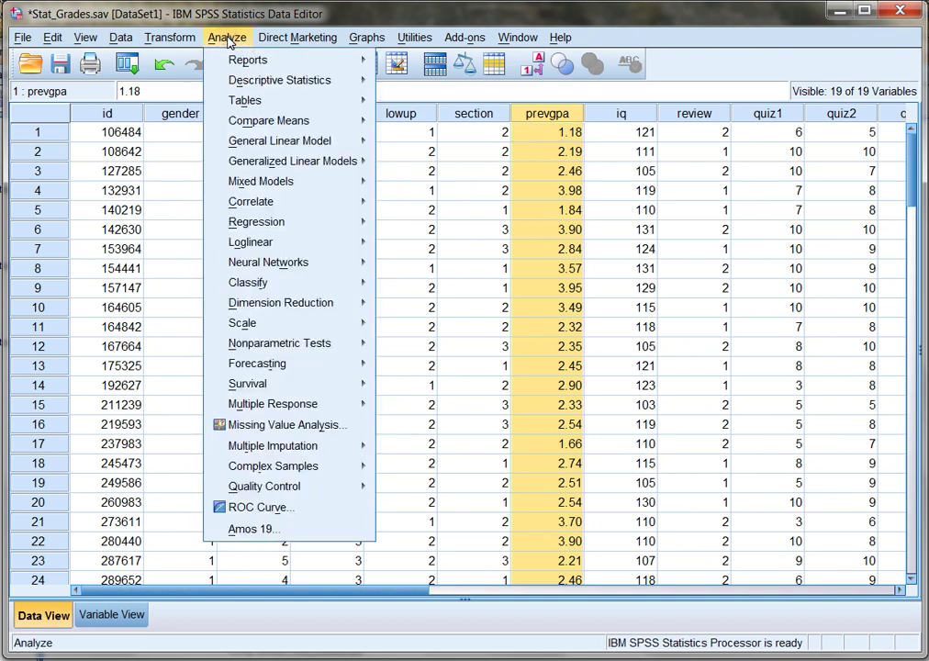
mouse_move(242, 85)
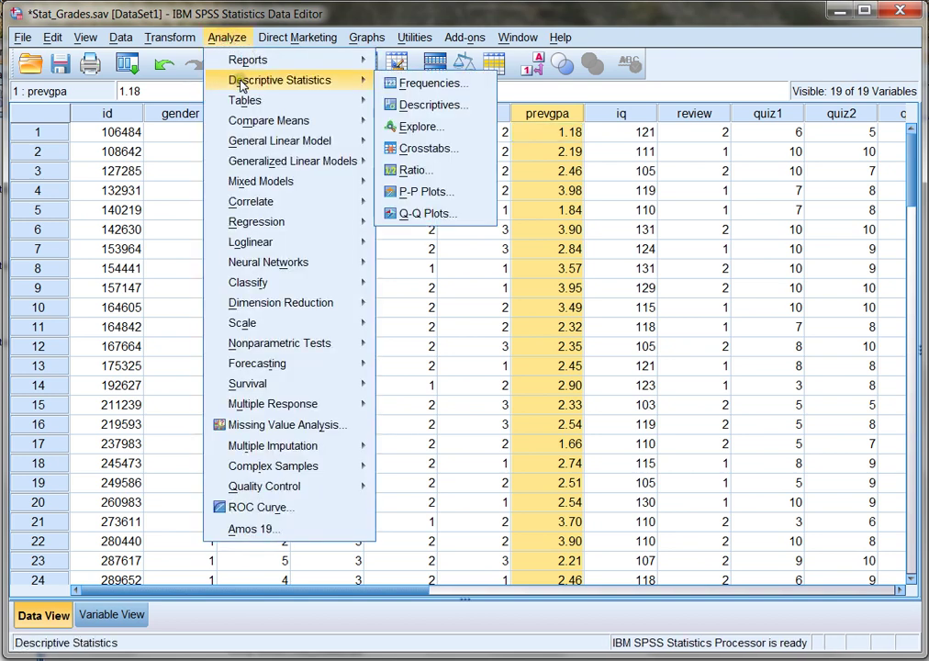
left_click(441, 84)
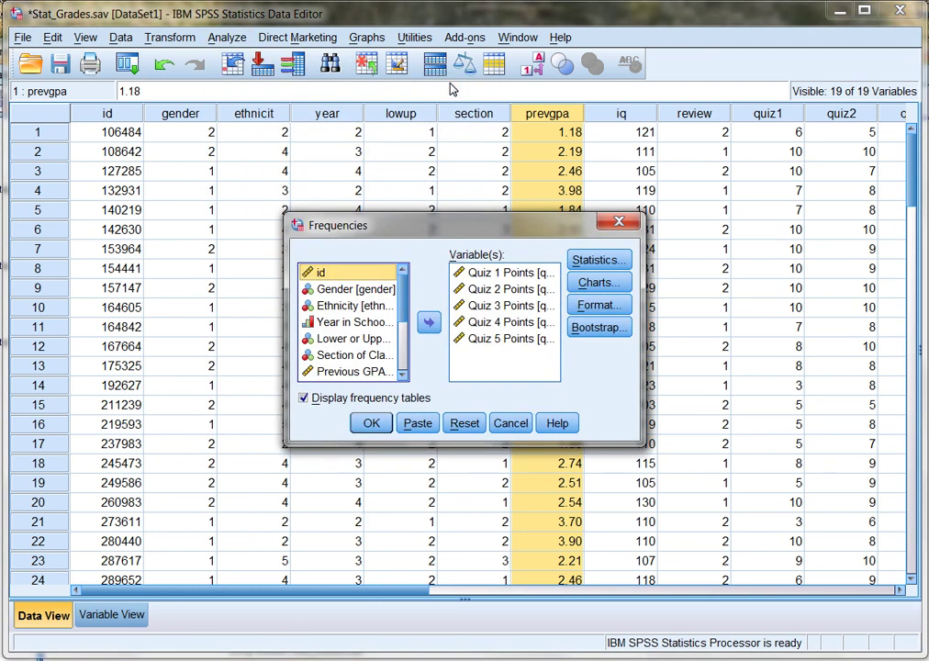
left_click(499, 273)
left_click(503, 290)
left_click(508, 306)
left_click(505, 323)
left_click(512, 340)
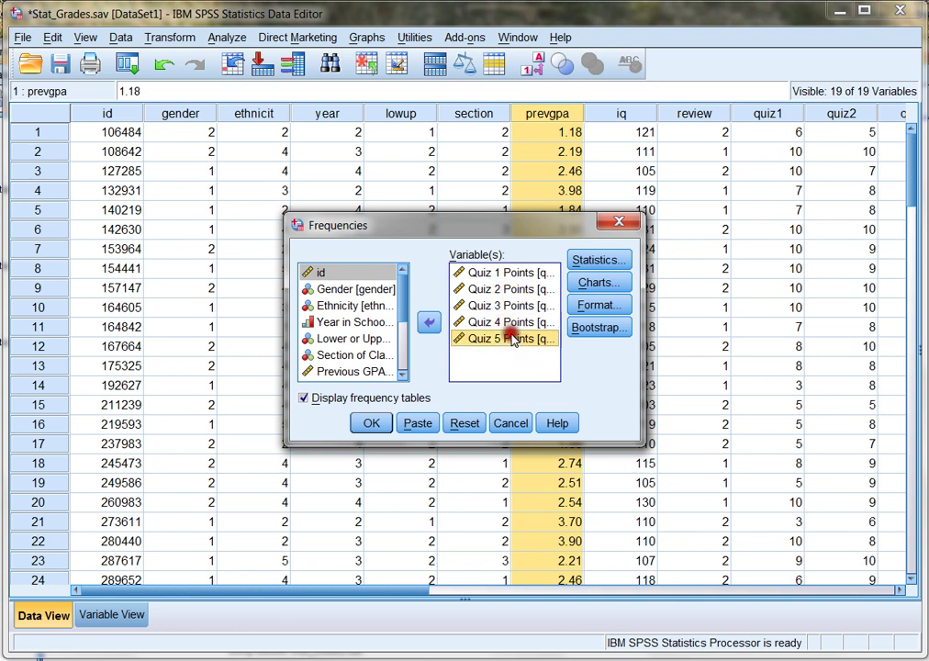
Add Mode, Minimum and Maximum to the Frequencies statistics
left_click(599, 260)
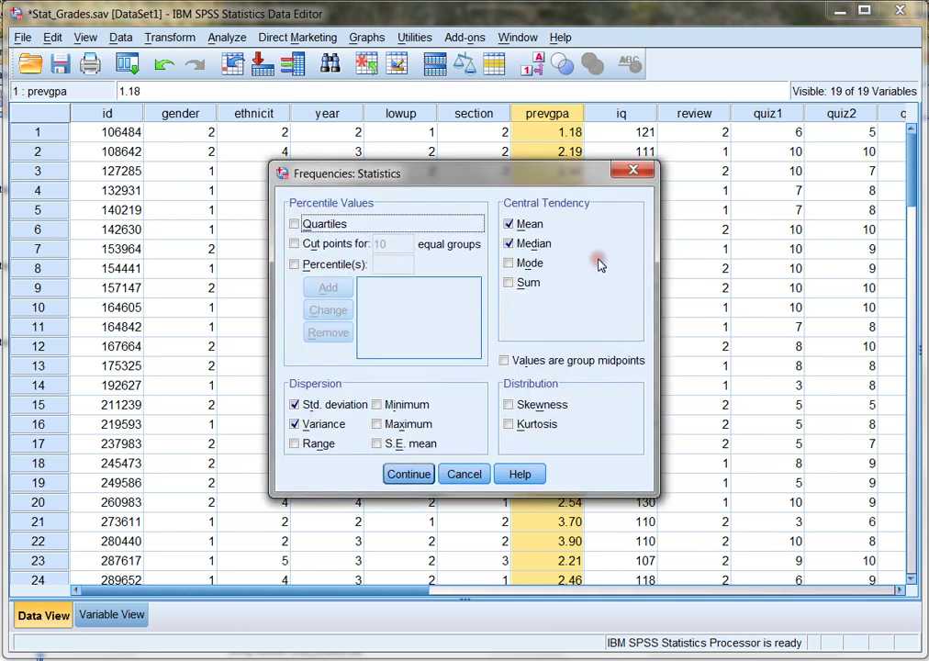
left_click(509, 263)
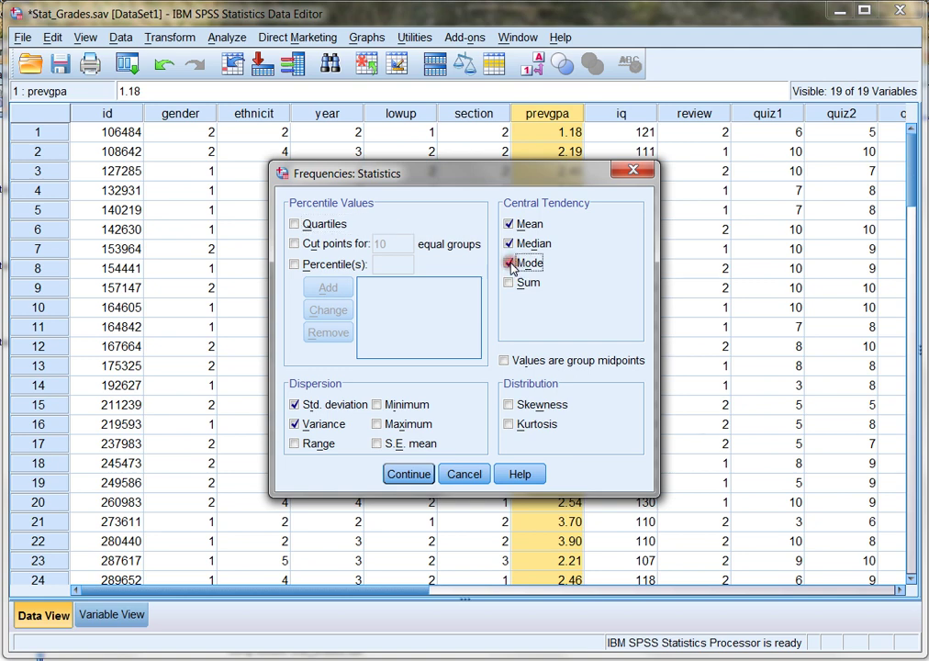
left_click(376, 405)
left_click(377, 424)
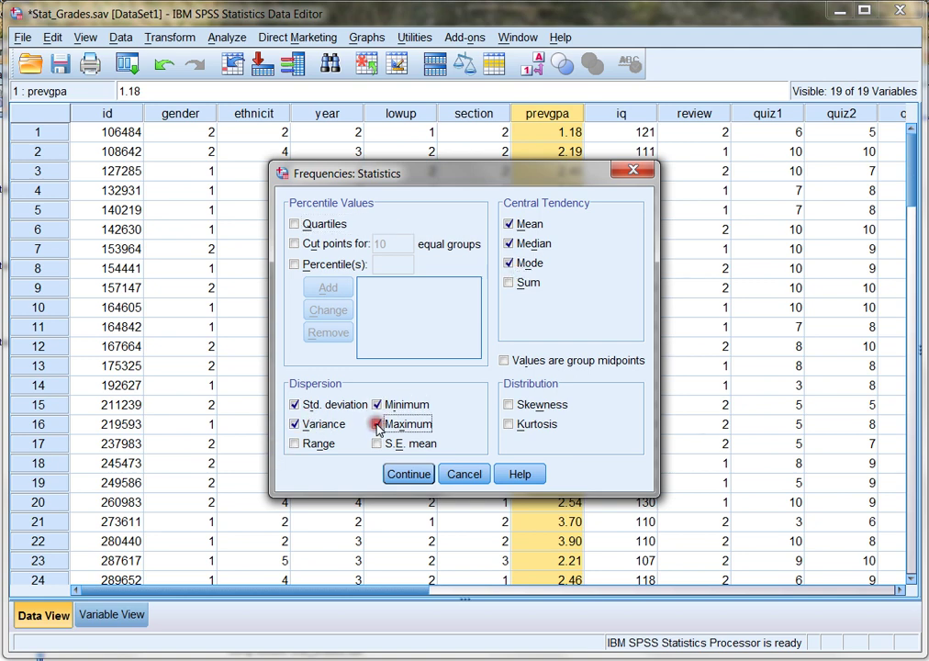
left_click(418, 475)
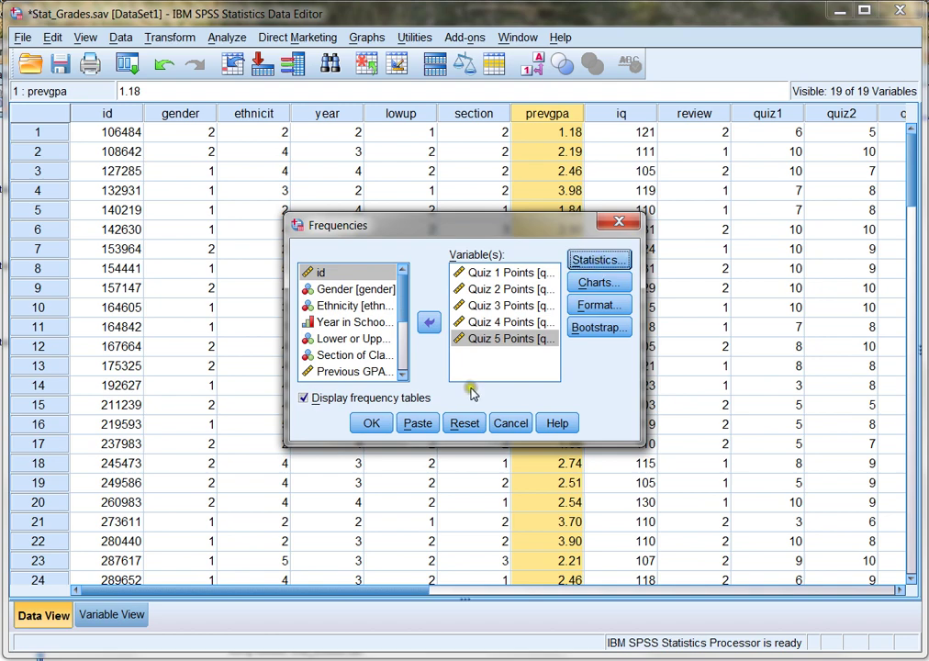
Run Frequencies to output the Quiz 1–5 Points statistics and frequency tables
left_click(374, 425)
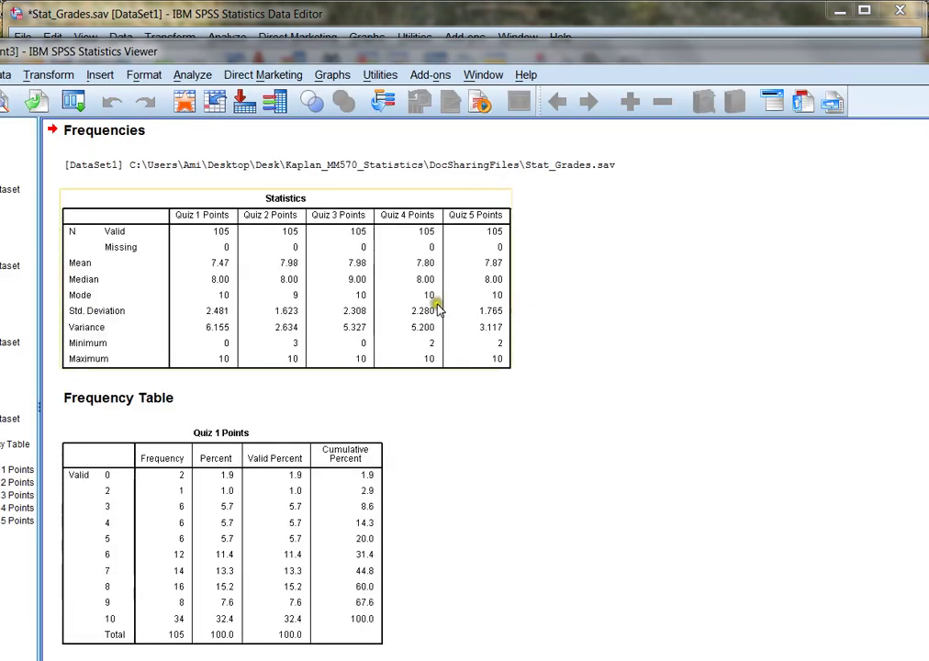